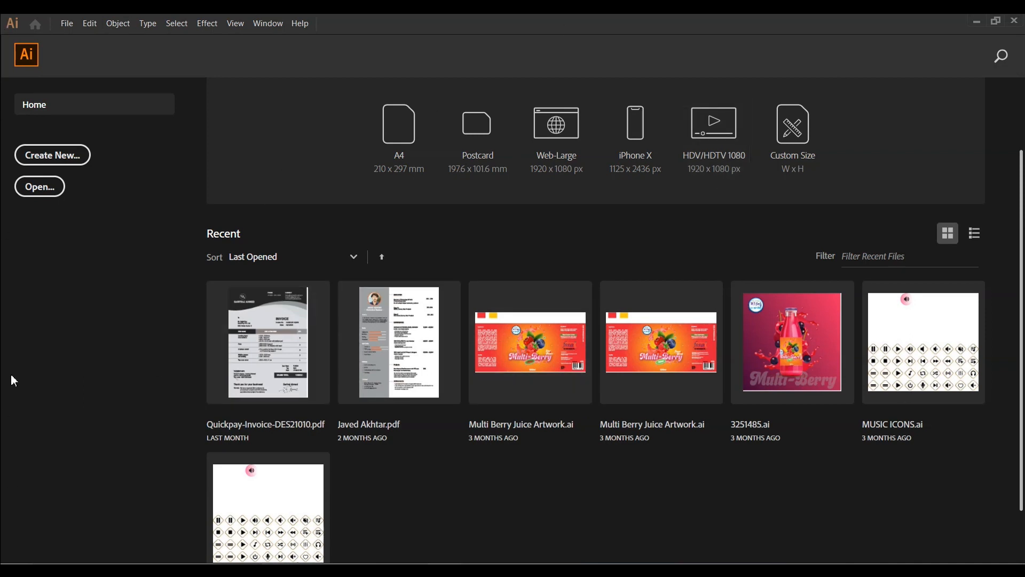
click(35, 197)
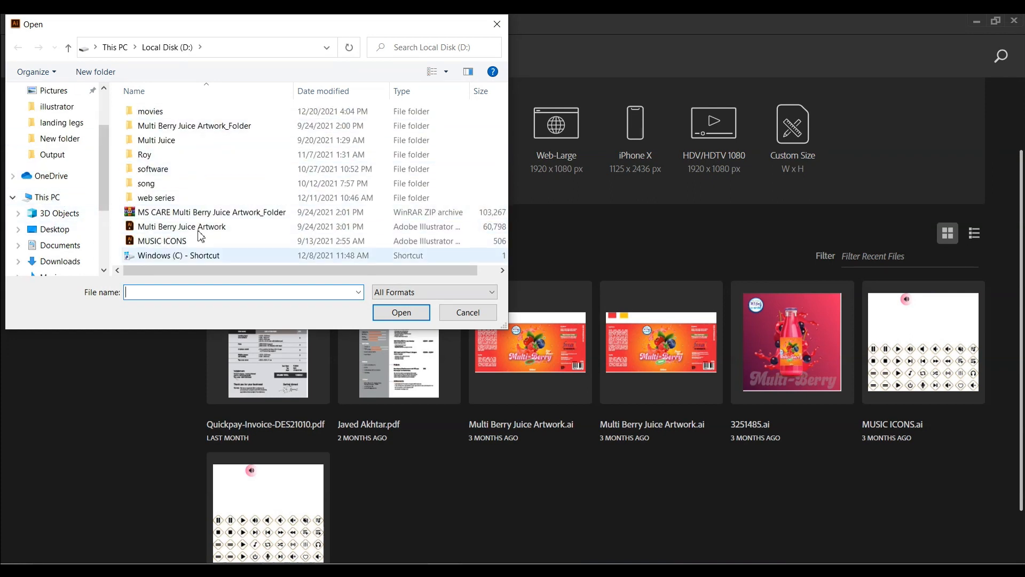
click(497, 24)
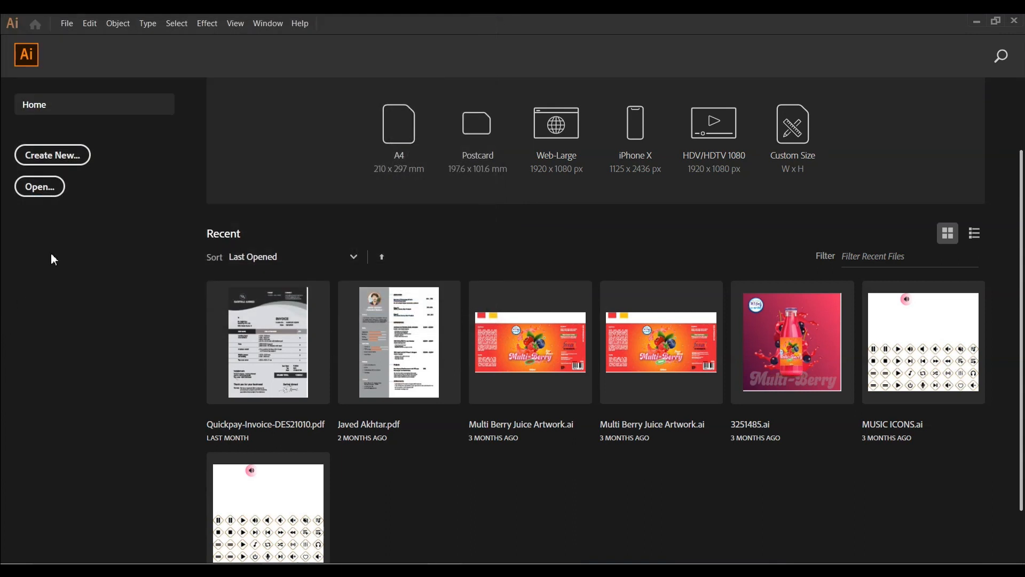
click(39, 103)
Open the New Document dialog and browse its Recent, Saved, Mobile, Web, Print and Film & Video preset categories
click(31, 163)
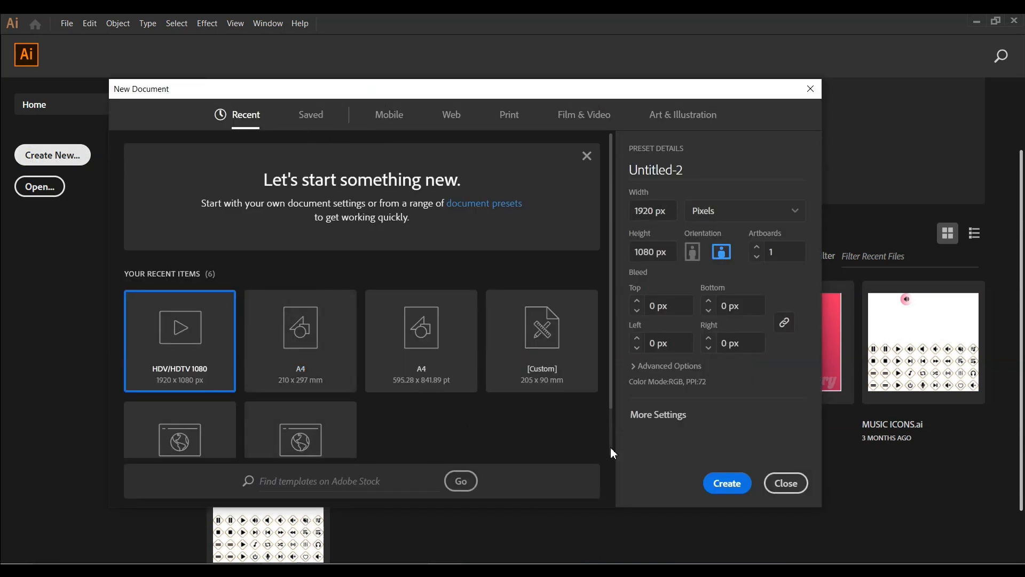
scroll(611, 447, down, 1)
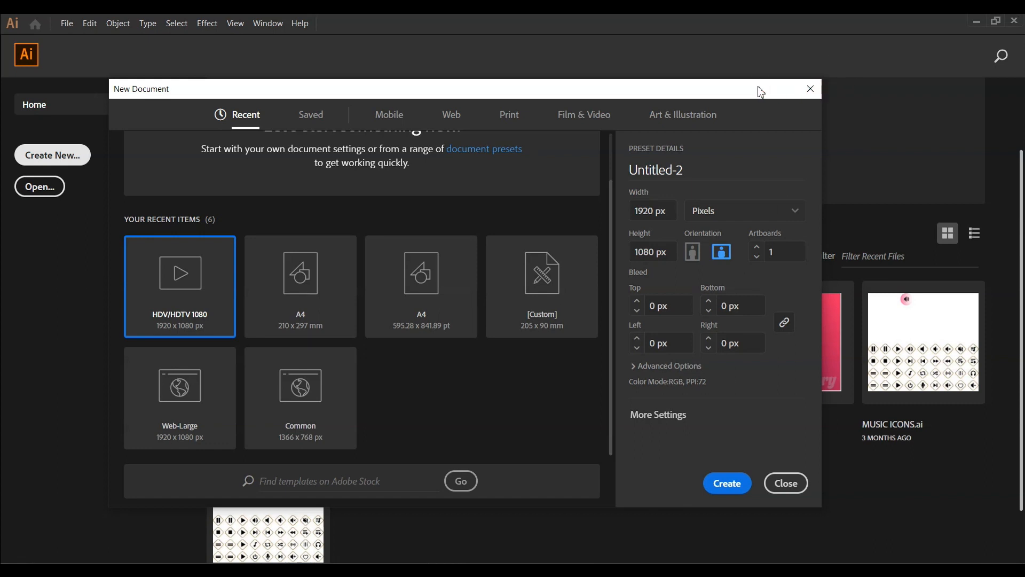
scroll(499, 351, up, 1)
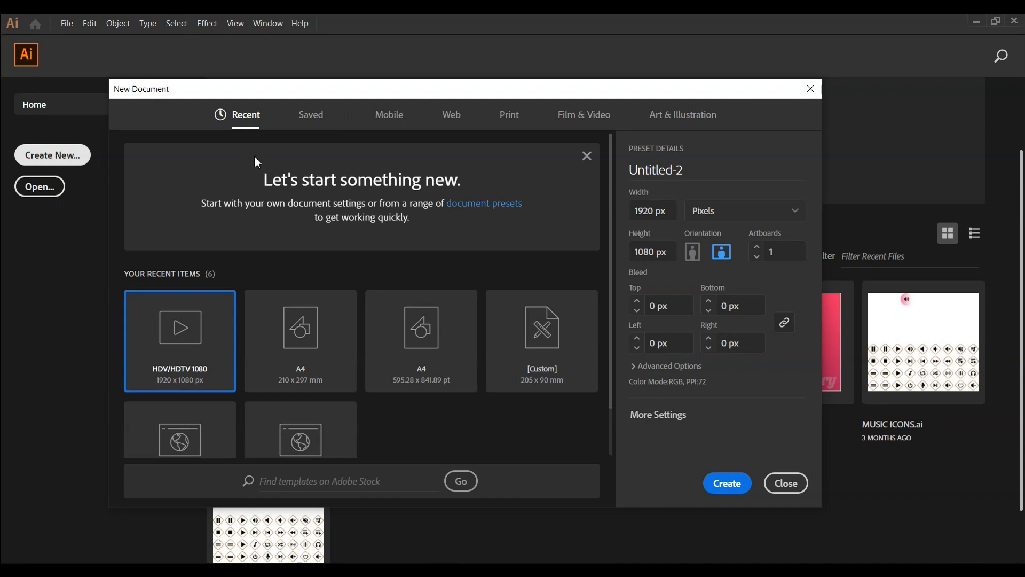
click(587, 155)
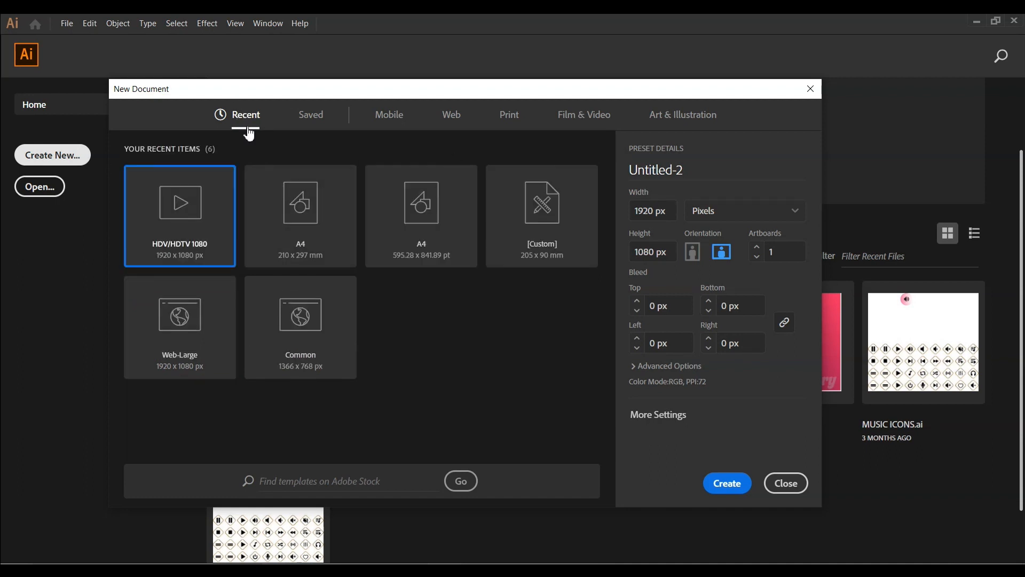
click(315, 127)
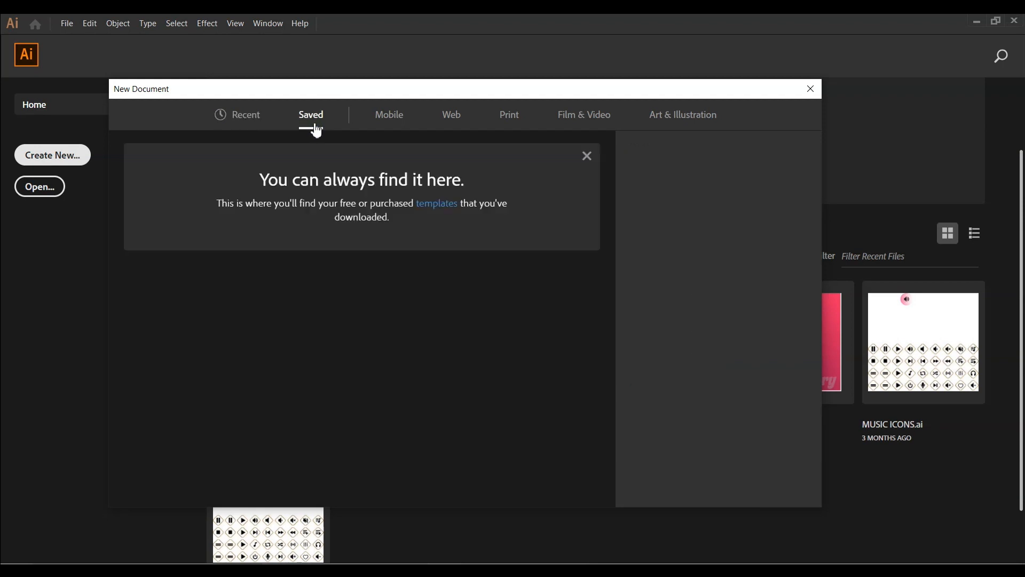
click(391, 117)
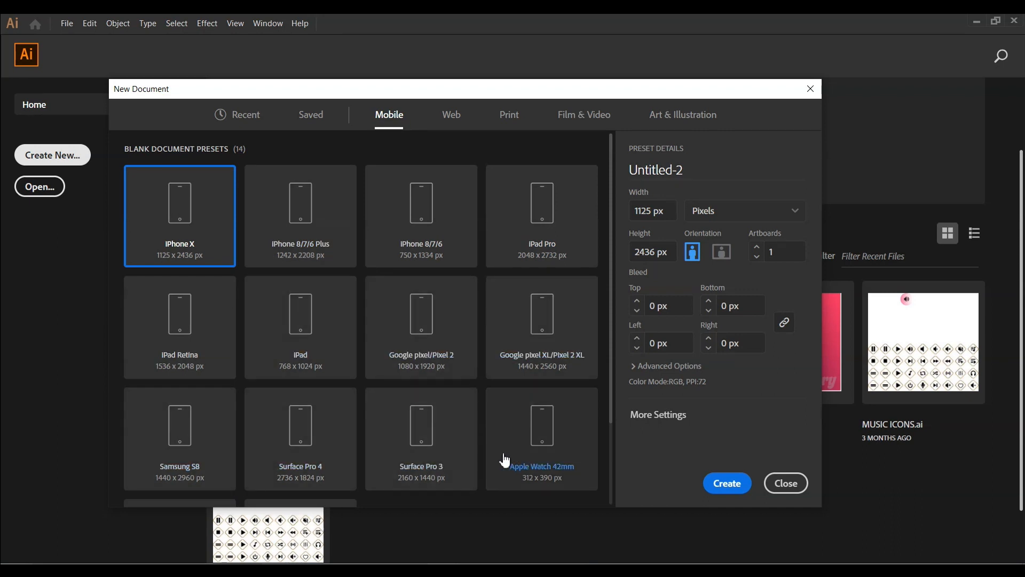
click(452, 118)
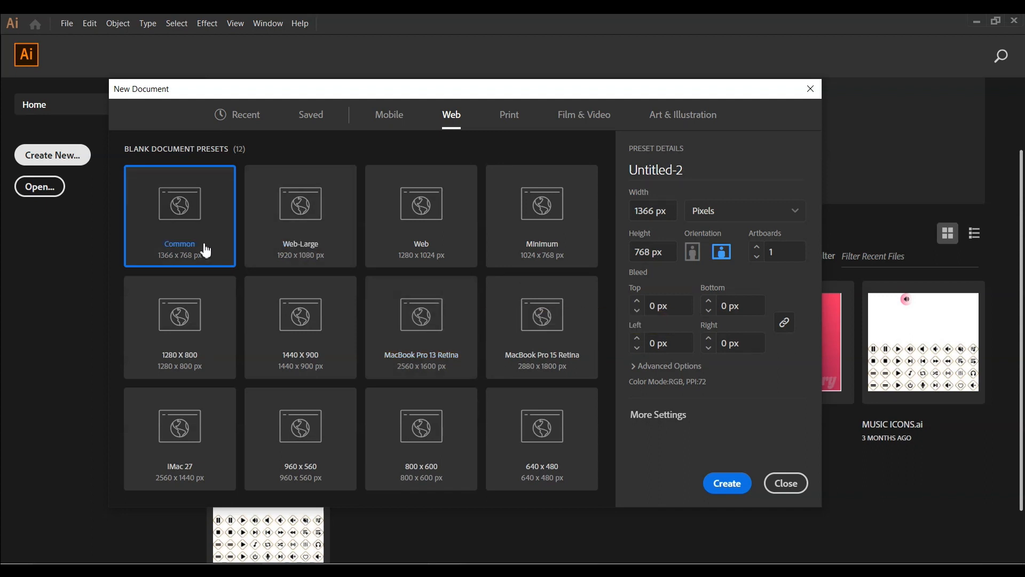
click(508, 126)
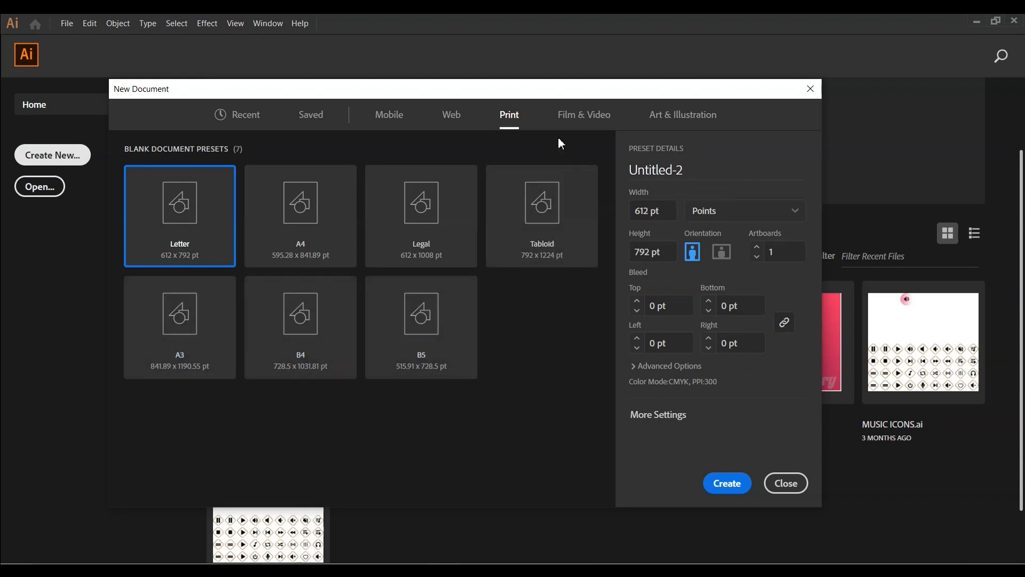
click(571, 127)
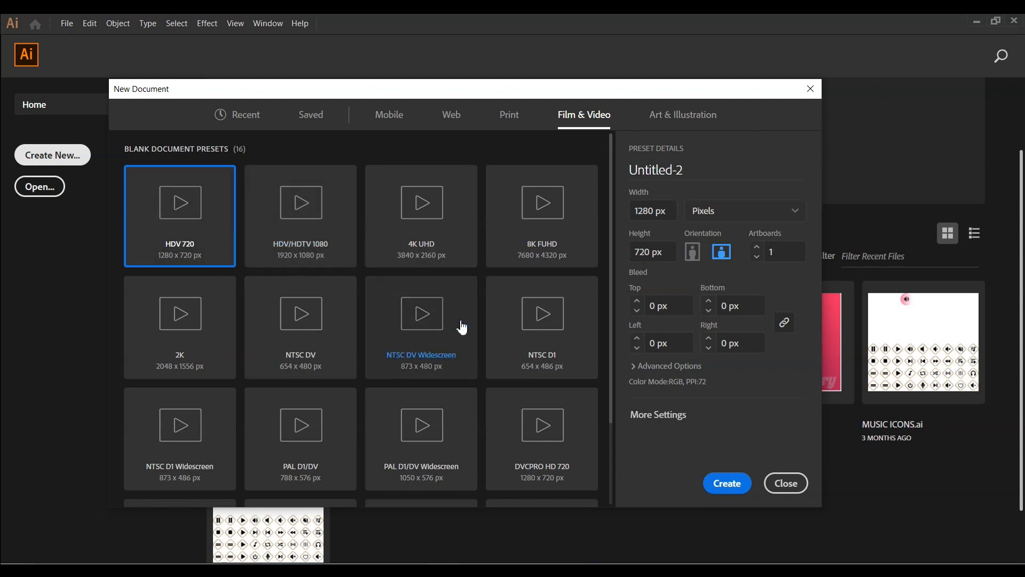
click(247, 116)
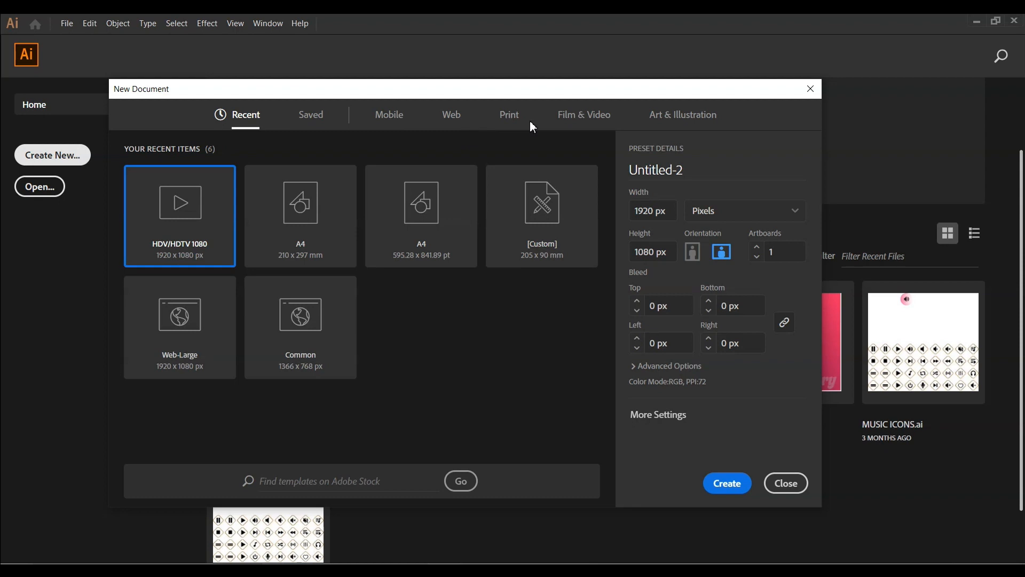
Create a new document from the A4 preset in the Print category
click(676, 216)
click(757, 248)
click(757, 248)
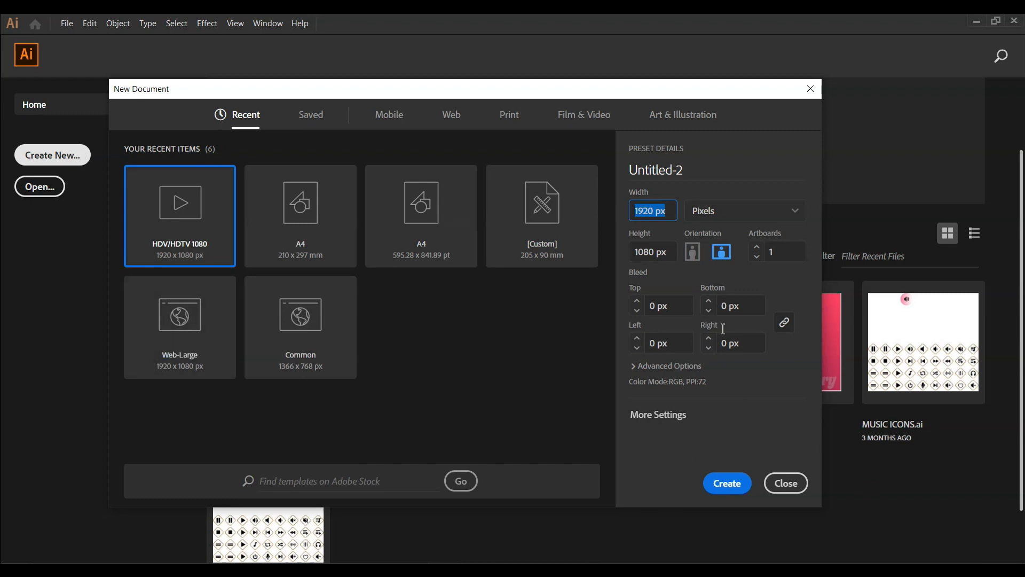
click(756, 246)
click(508, 117)
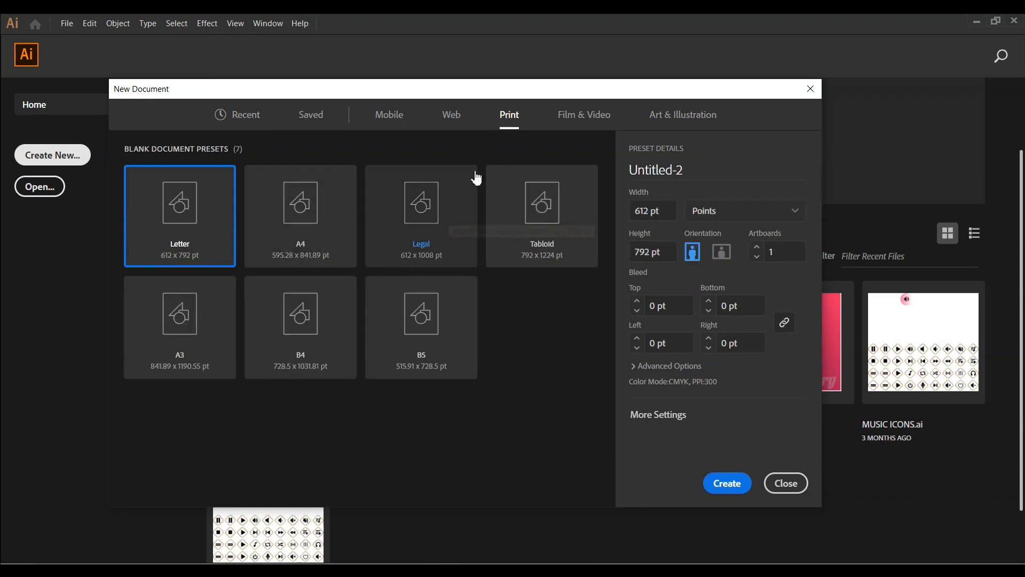
double_click(315, 224)
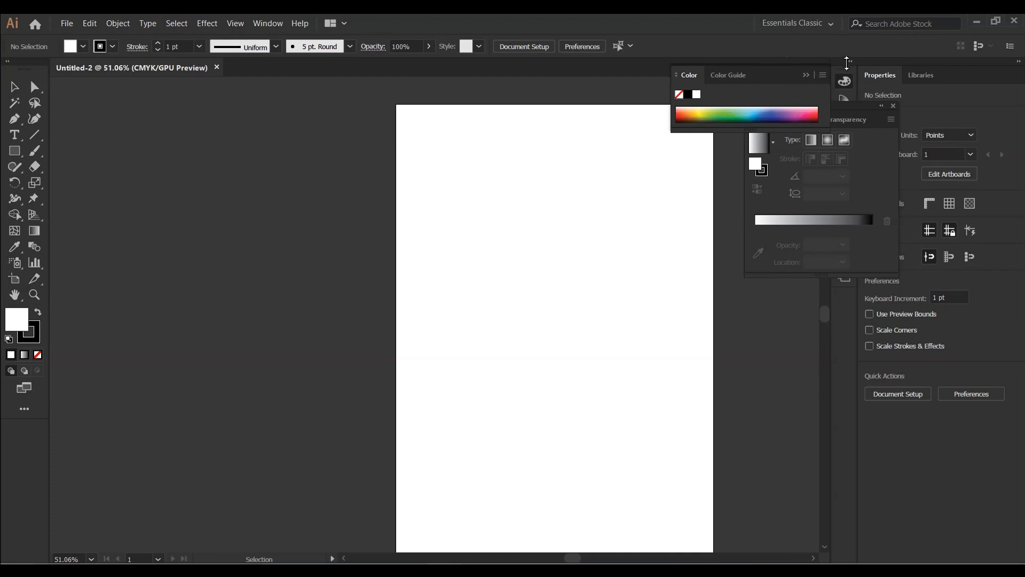
Dock the floating Color and Gradient panel groups into the panel dock beside the canvas
drag(778, 75, 988, 69)
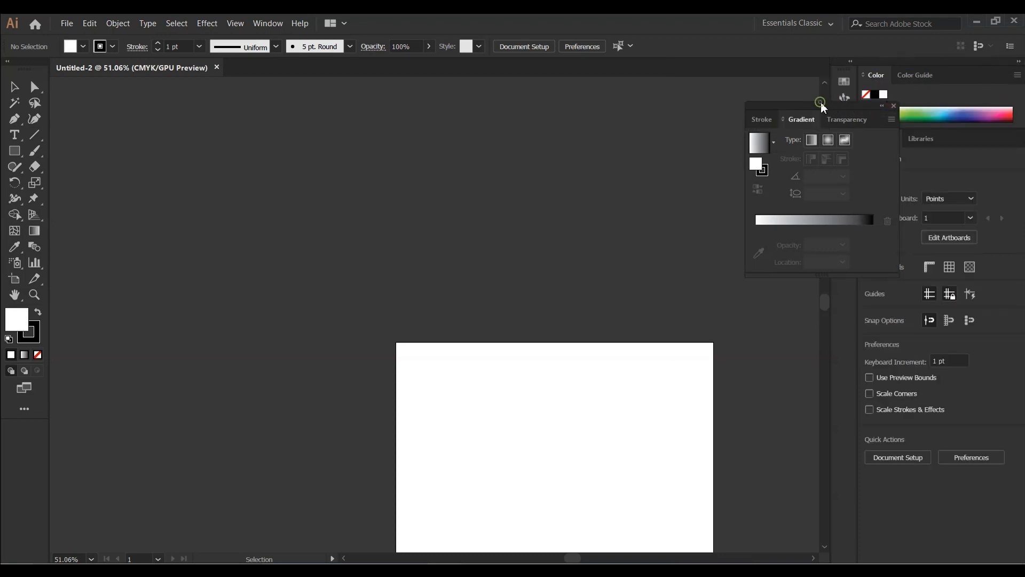
mouse_move(824, 105)
mouse_down()
mouse_move(956, 98)
mouse_move(972, 91)
mouse_move(966, 66)
mouse_up()
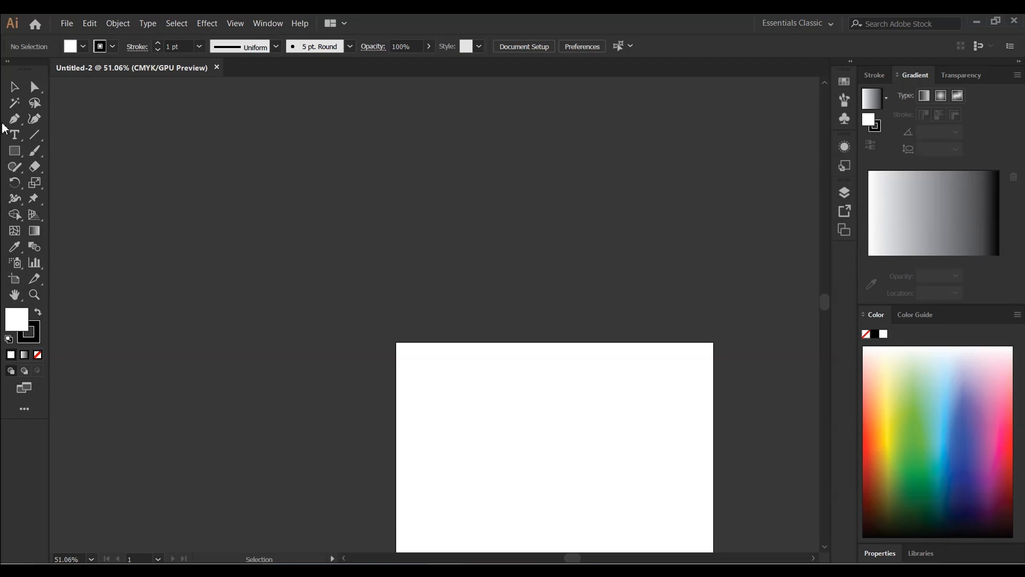
drag(31, 63, 8, 86)
Zoom in and out around the blank artboard to examine how the view magnification changes
scroll(487, 459, down, 5)
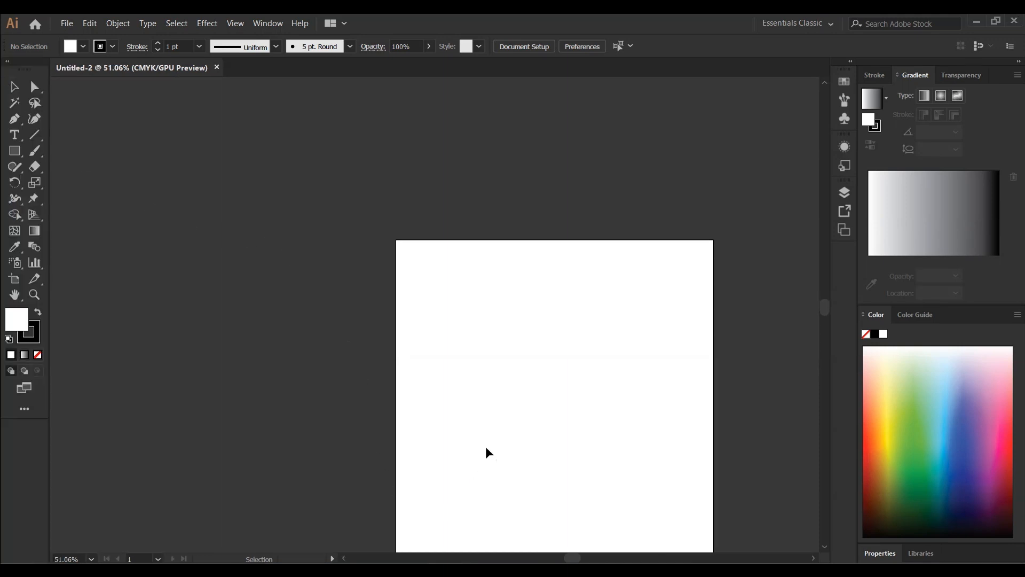
scroll(602, 406, down, 1)
scroll(601, 404, up, 1)
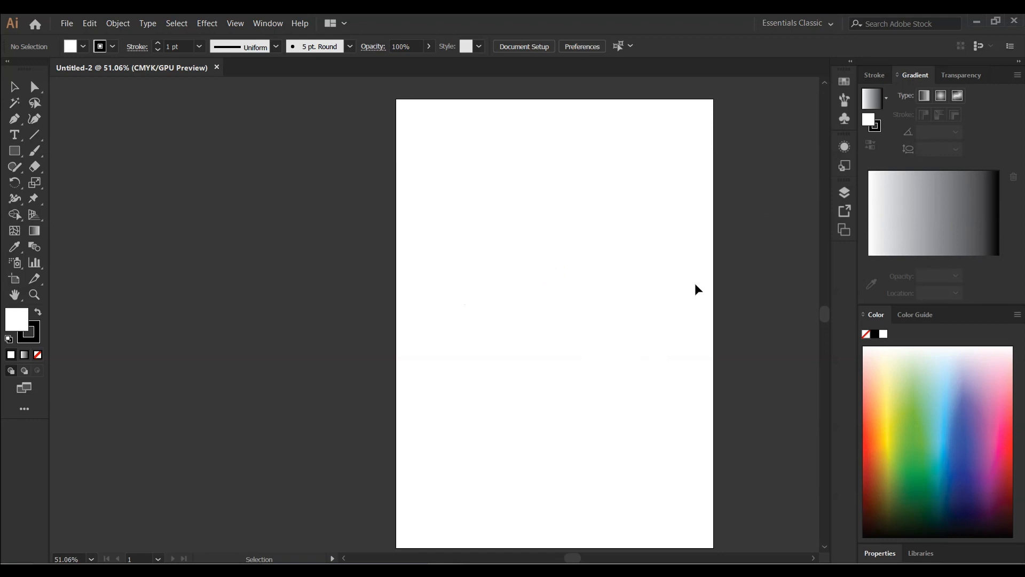
scroll(614, 294, up, 1)
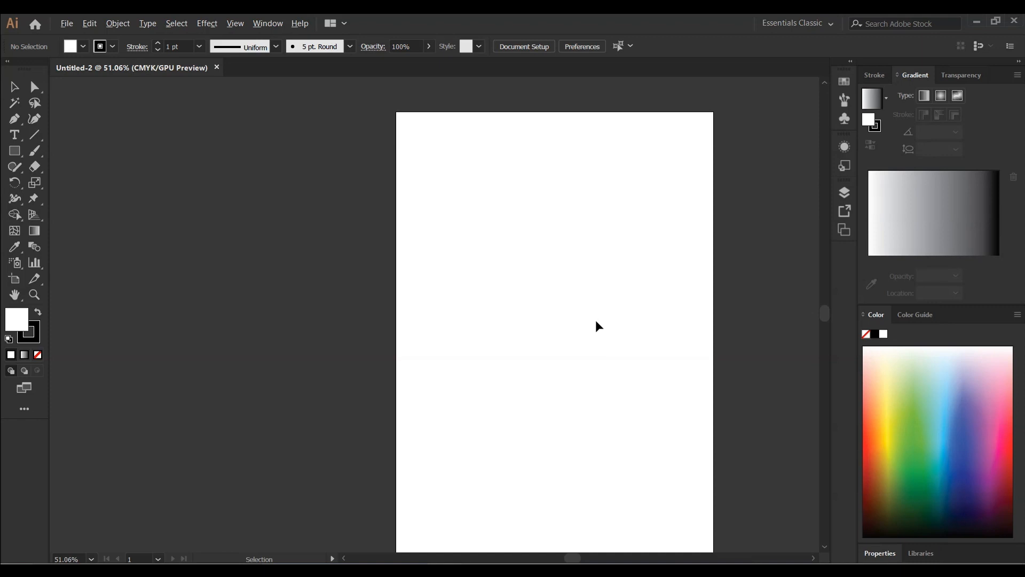
scroll(595, 321, down, 1)
scroll(596, 317, up, 2)
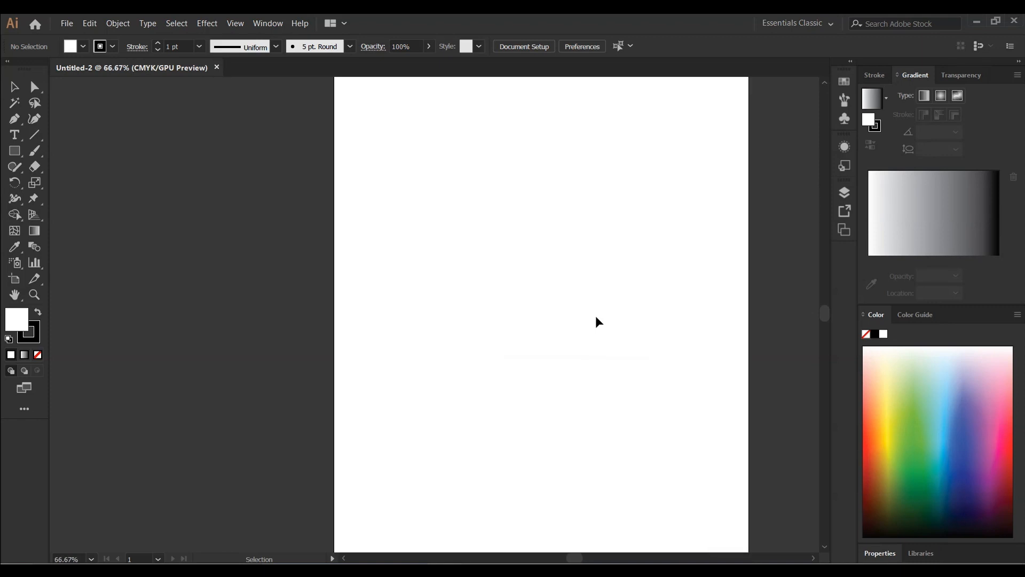
scroll(597, 321, up, 2)
scroll(596, 320, down, 3)
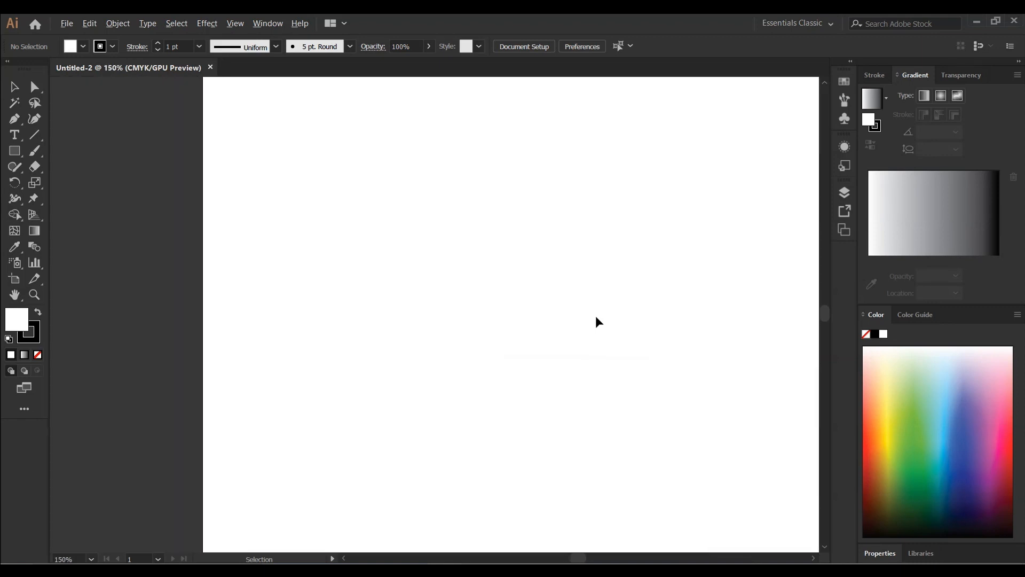
scroll(597, 321, up, 3)
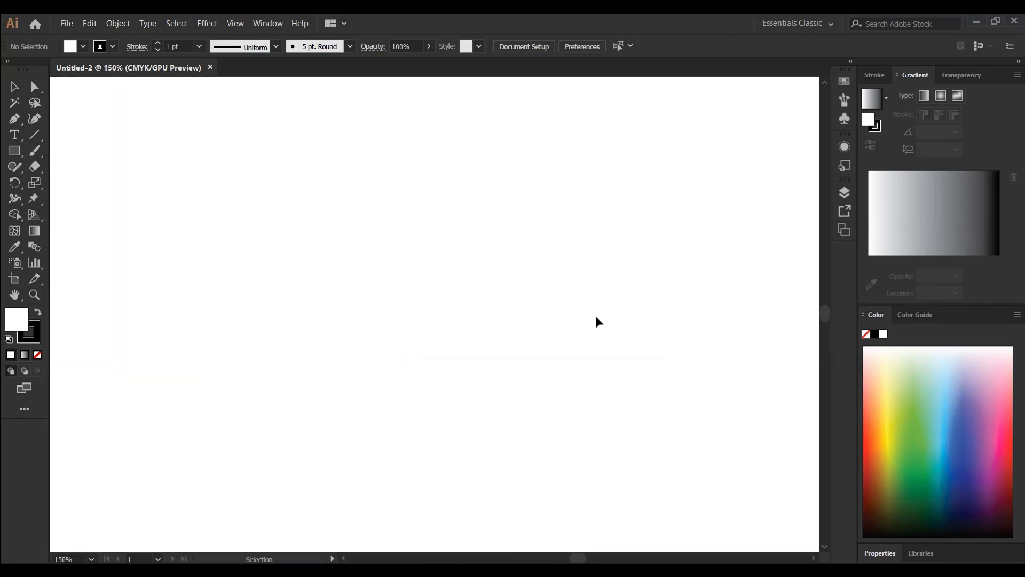
scroll(597, 321, down, 2)
scroll(596, 321, down, 6)
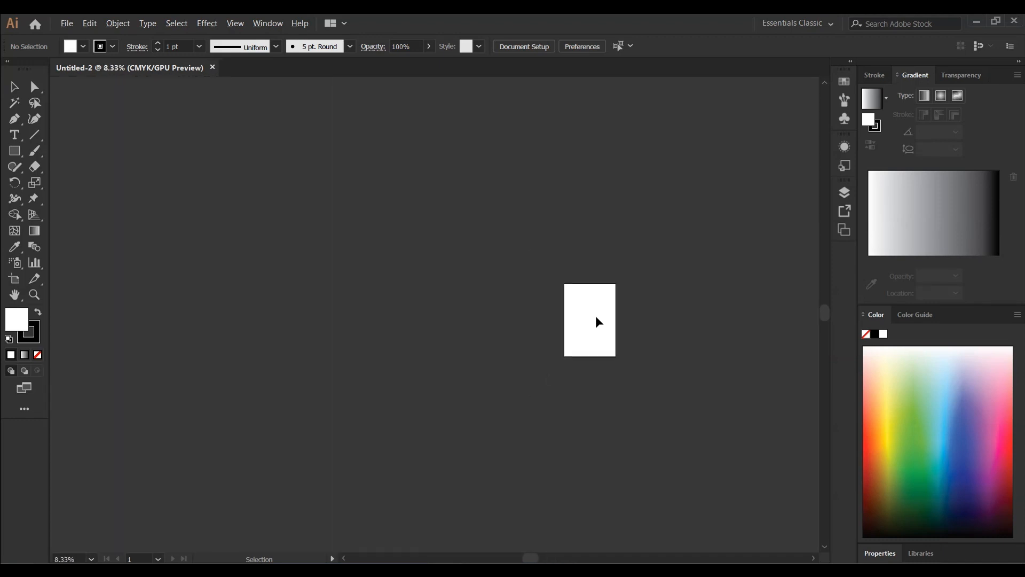
scroll(598, 322, up, 6)
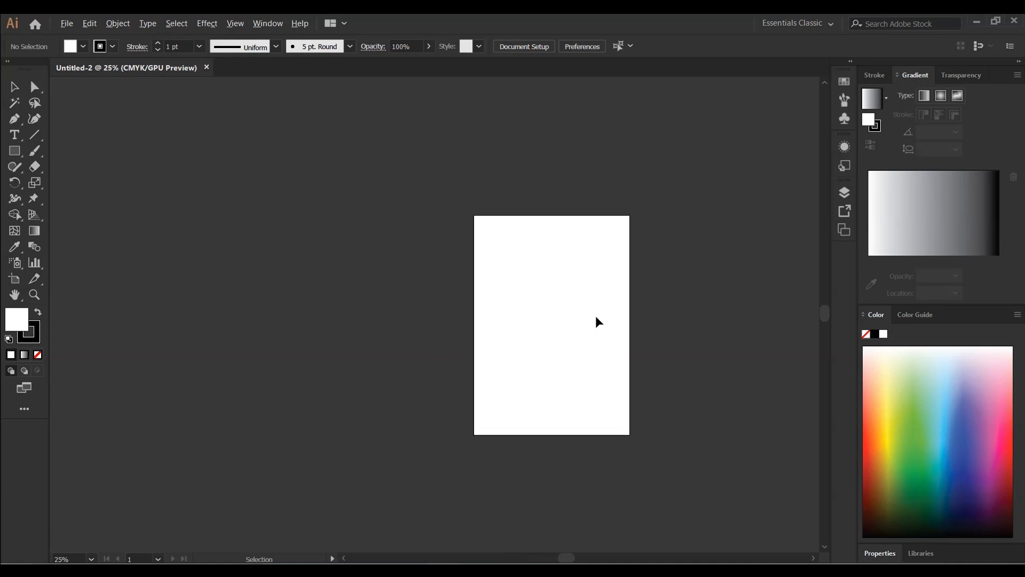
scroll(598, 321, up, 2)
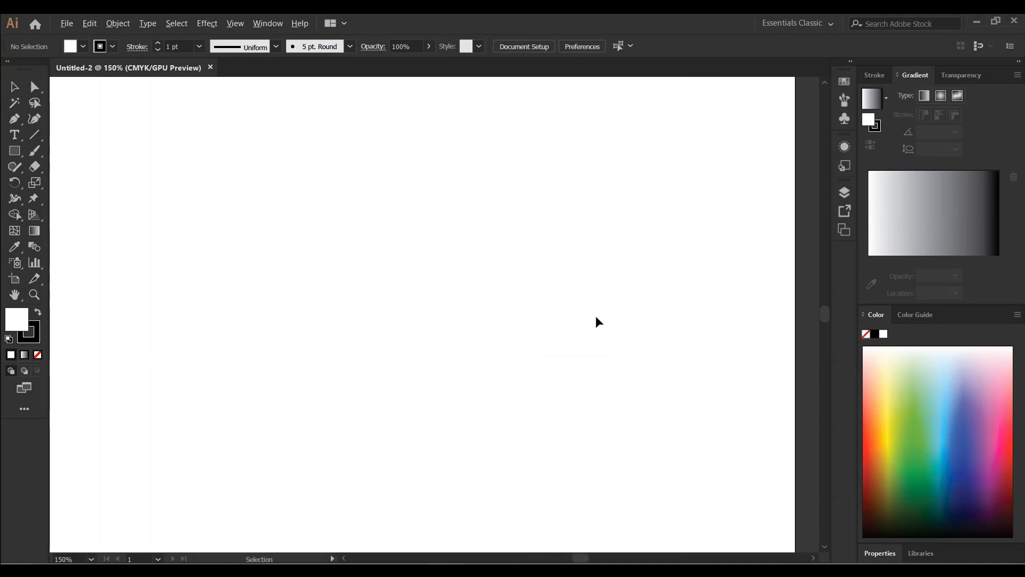
scroll(598, 322, down, 4)
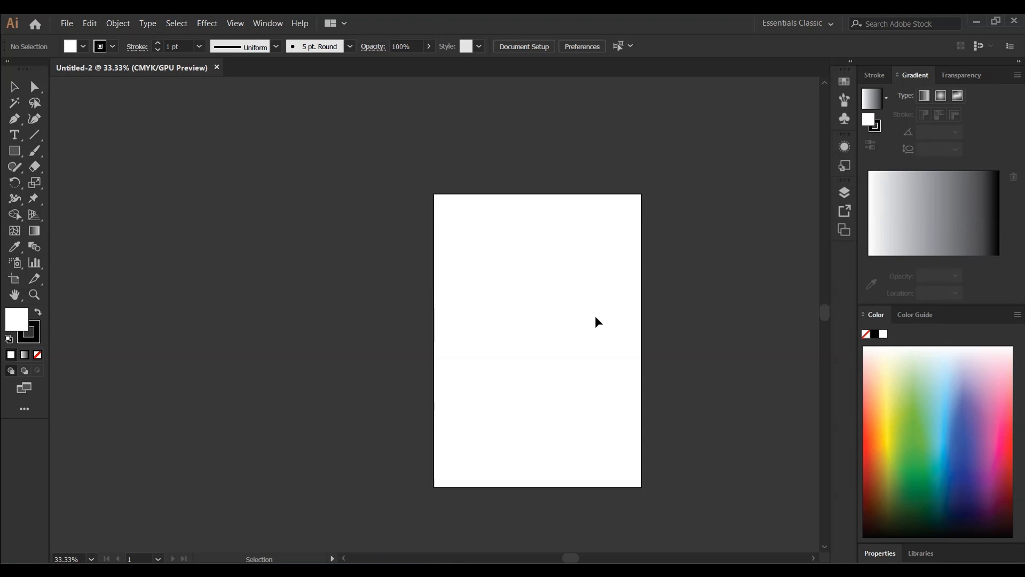
scroll(596, 318, up, 2)
scroll(596, 317, down, 1)
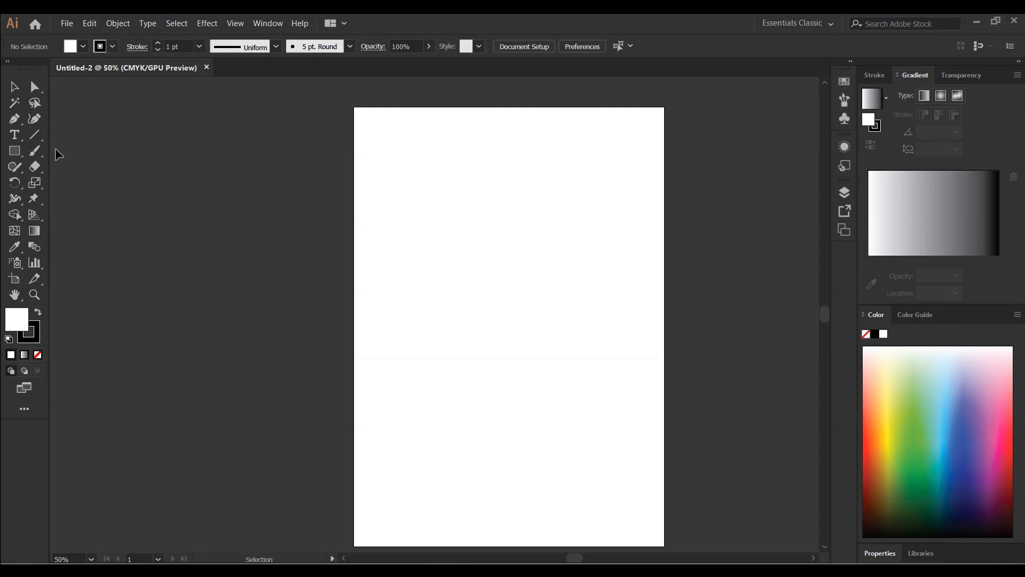
Switch between the Stroke, Color Guide, Gradient and Transparency panel tabs to examine each panel
click(874, 77)
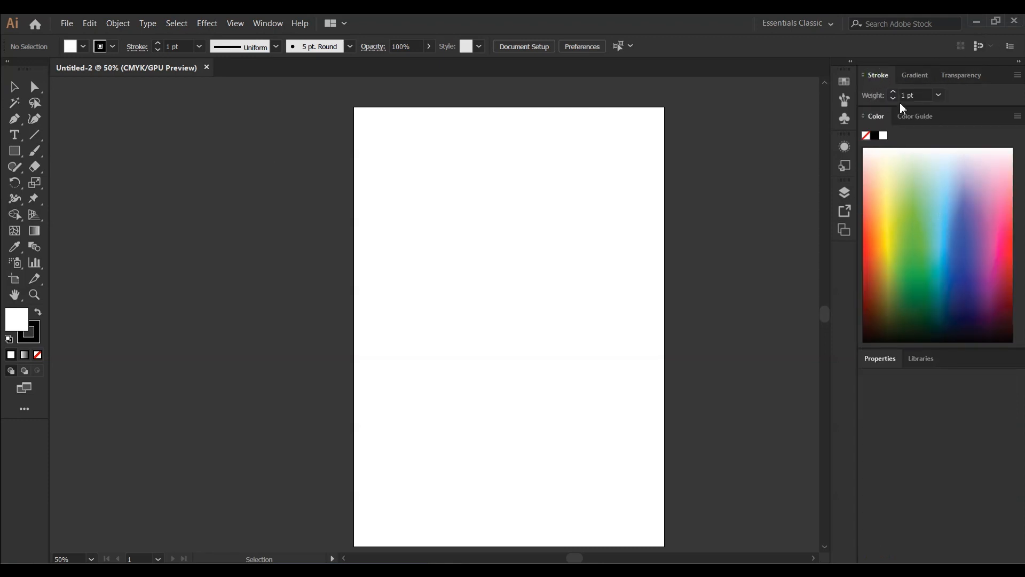
click(915, 117)
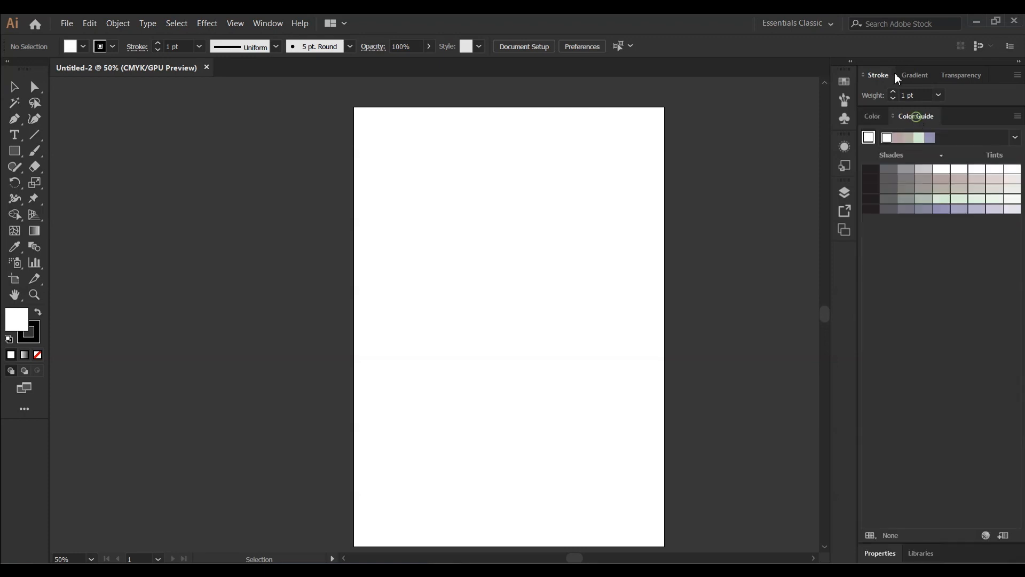
click(918, 79)
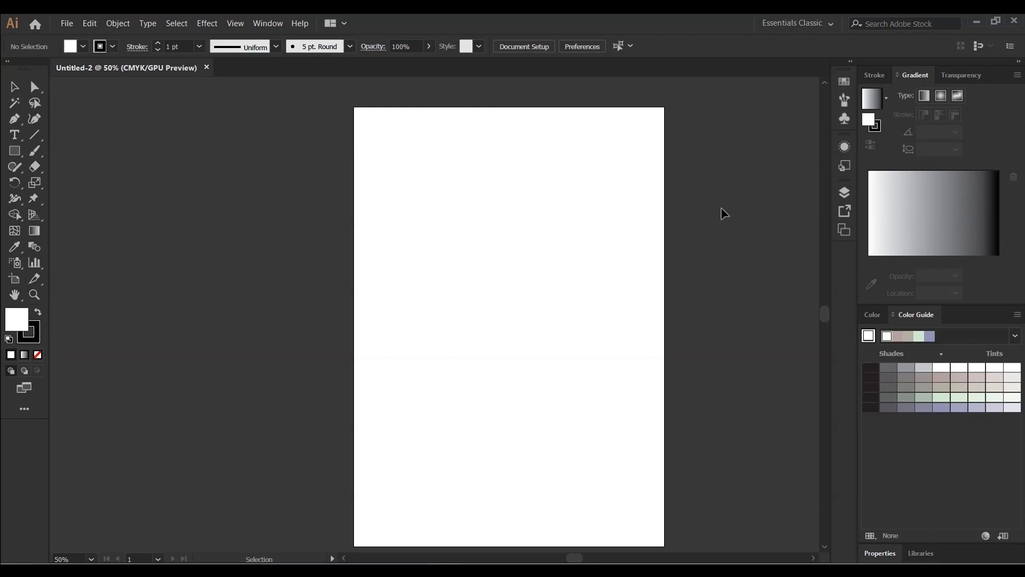
click(966, 73)
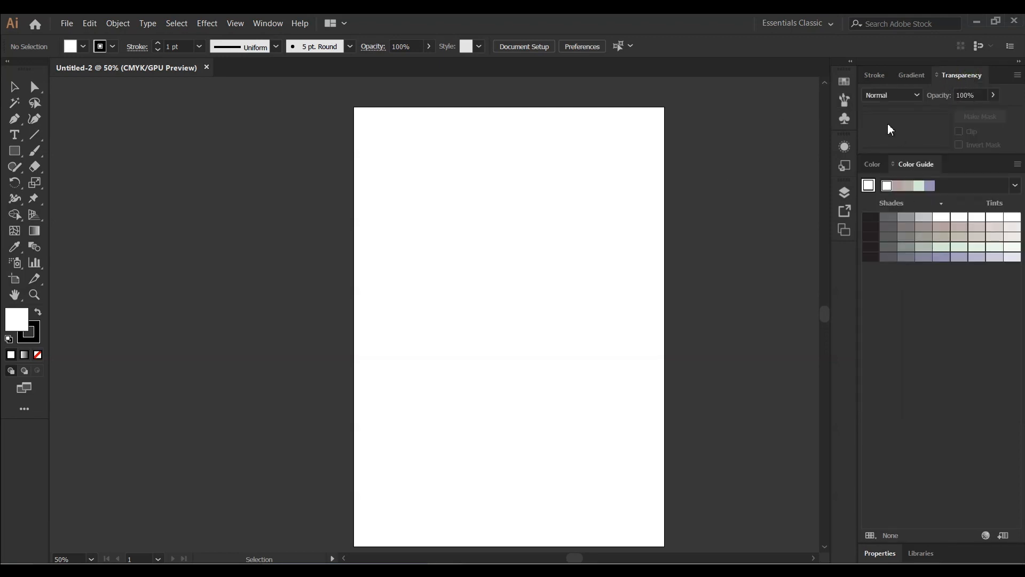
click(870, 80)
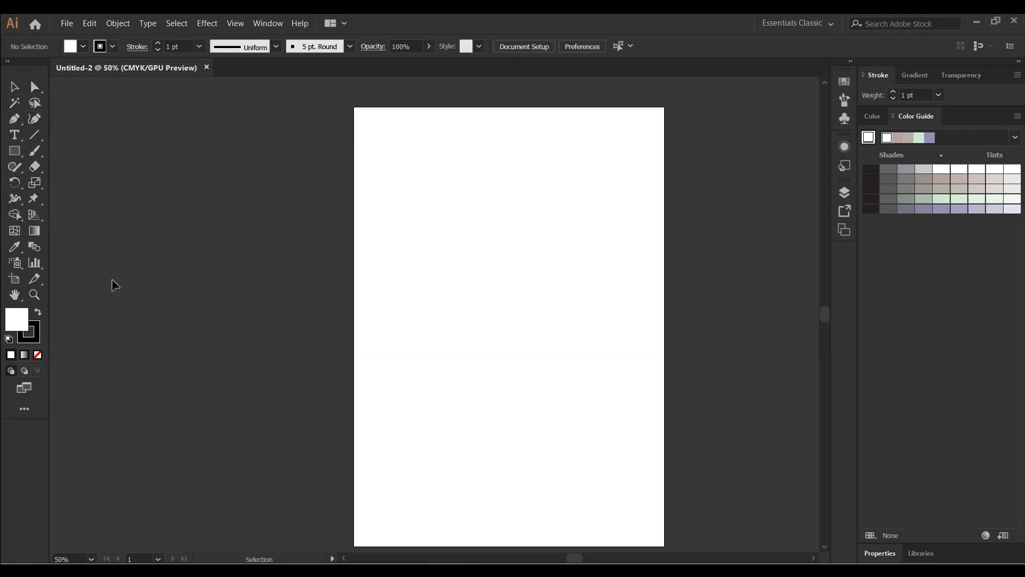
Examine the Type tool group, then open the shape tool group and choose the Rectangle Tool
click(21, 140)
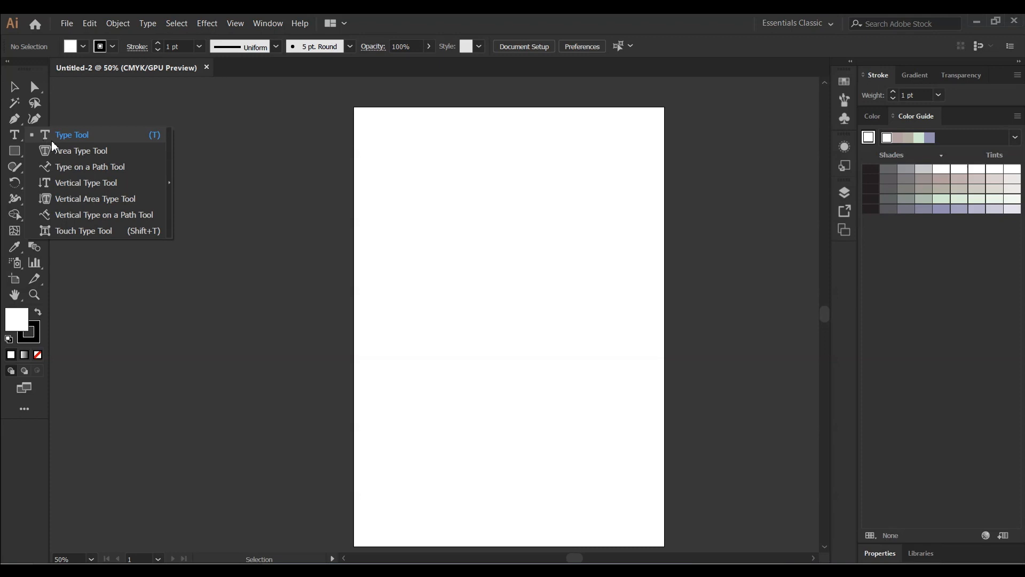
click(188, 343)
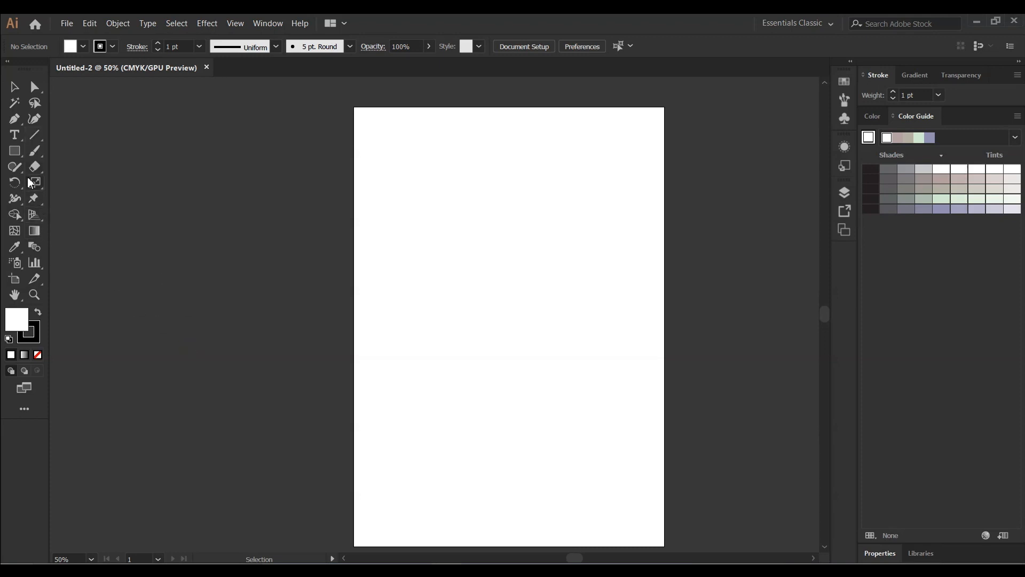
click(20, 155)
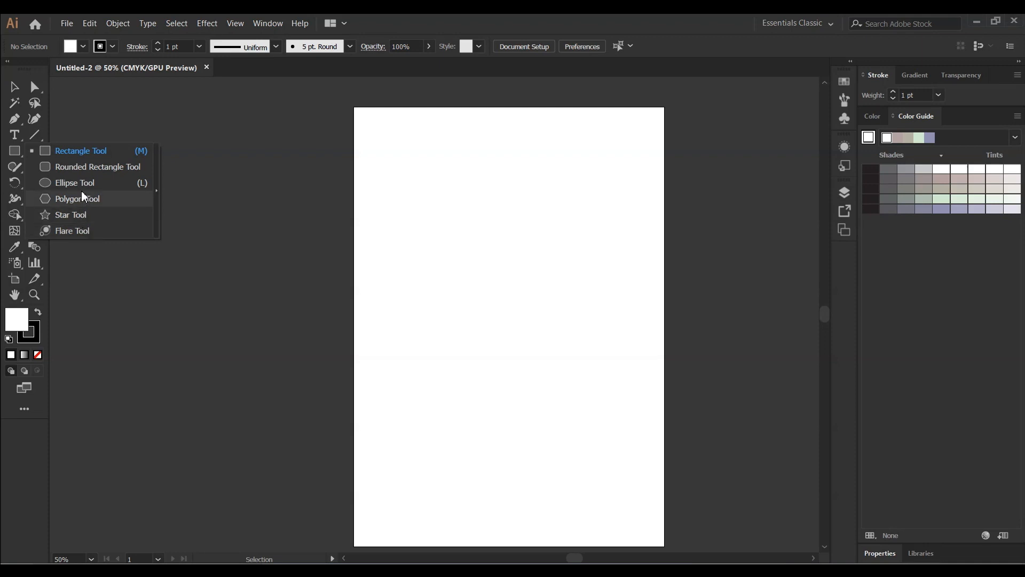
click(94, 149)
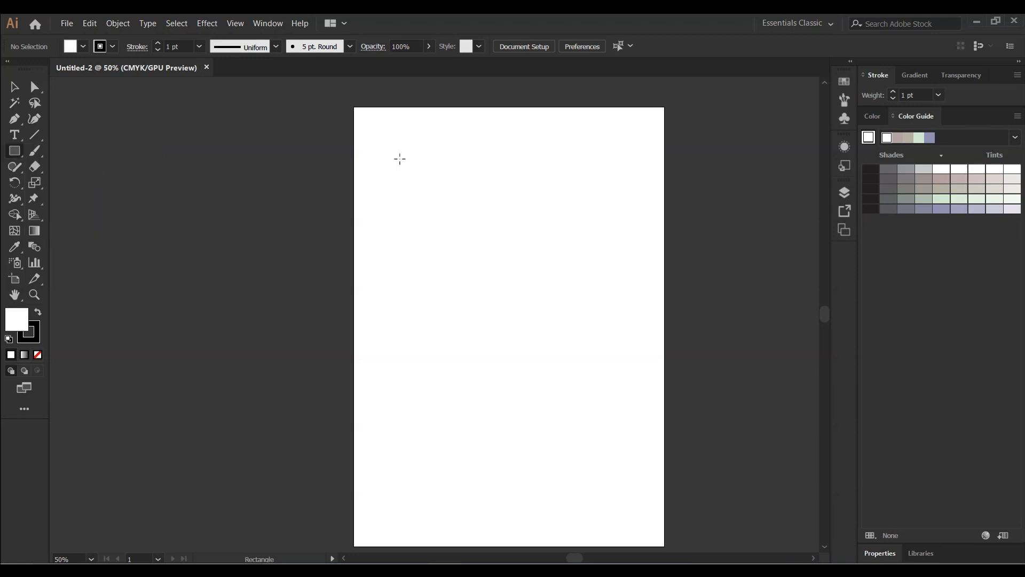
drag(399, 159, 401, 159)
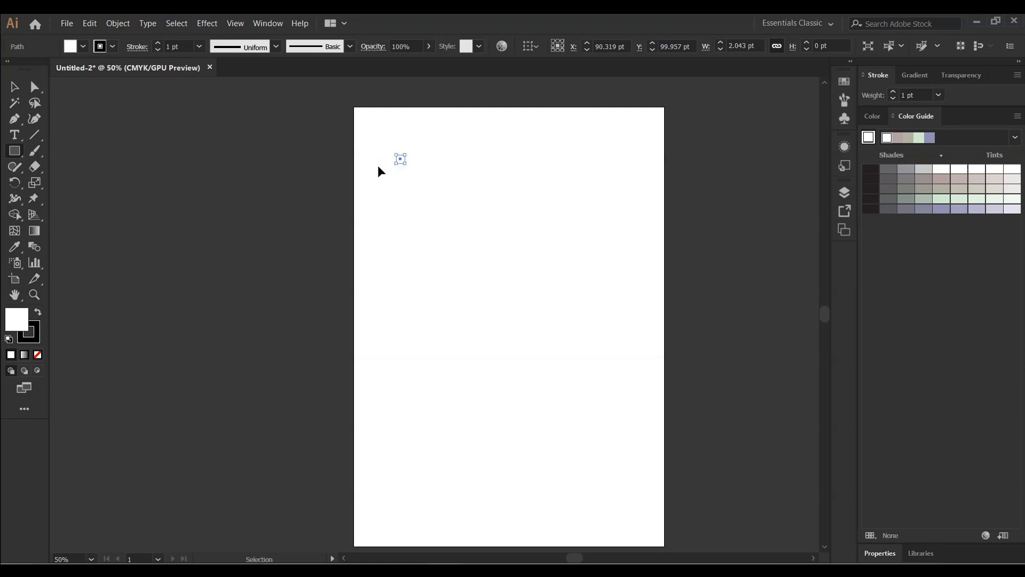
key(Delete)
right_click(378, 169)
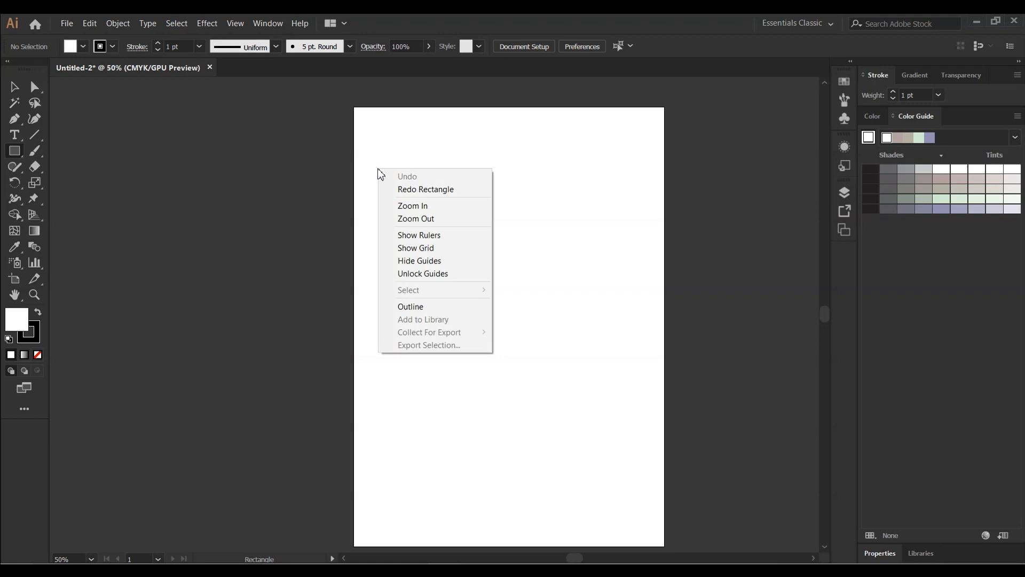
Create a rectangle by entering a width of 3 pt and a height of 3 pt in the Rectangle dialog
click(408, 143)
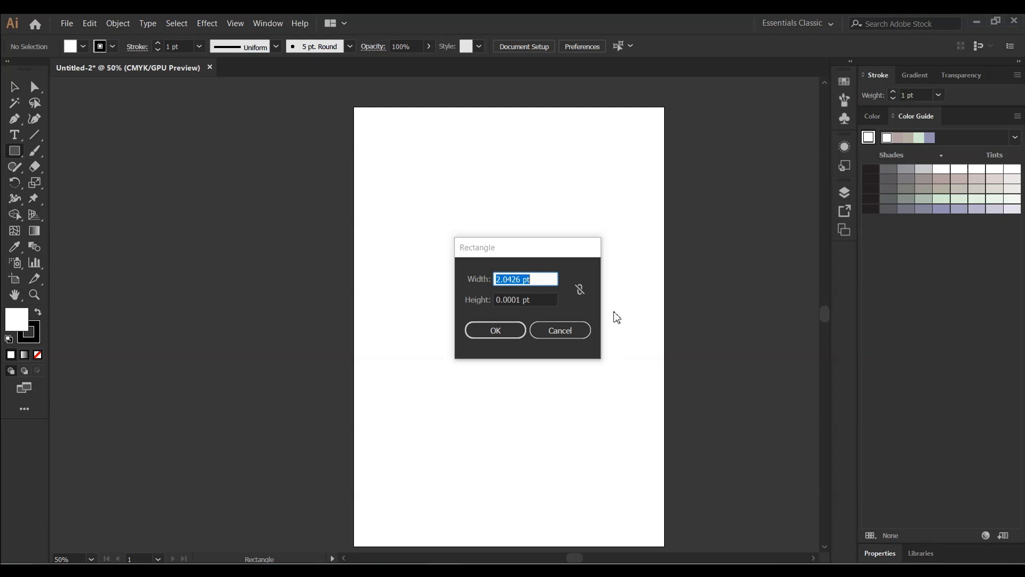
text(3)
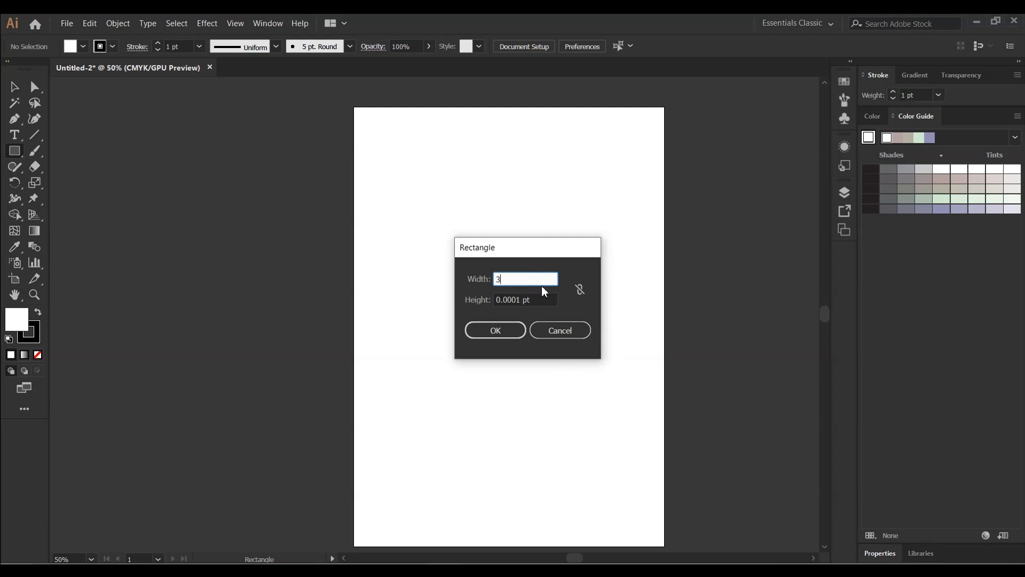
click(547, 295)
text(3)
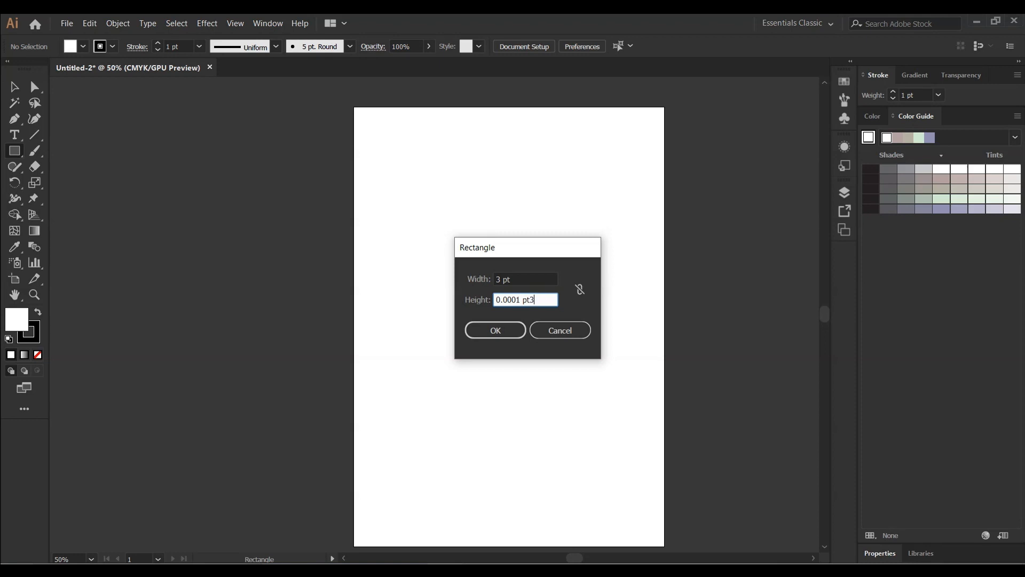
key(BackSpace)
key(BackSpace)
key(BackSpace)
key(BackSpace)
key(BackSpace)
key(BackSpace)
key(BackSpace)
key(BackSpace)
key(BackSpace)
key(BackSpace)
text(3)
click(500, 329)
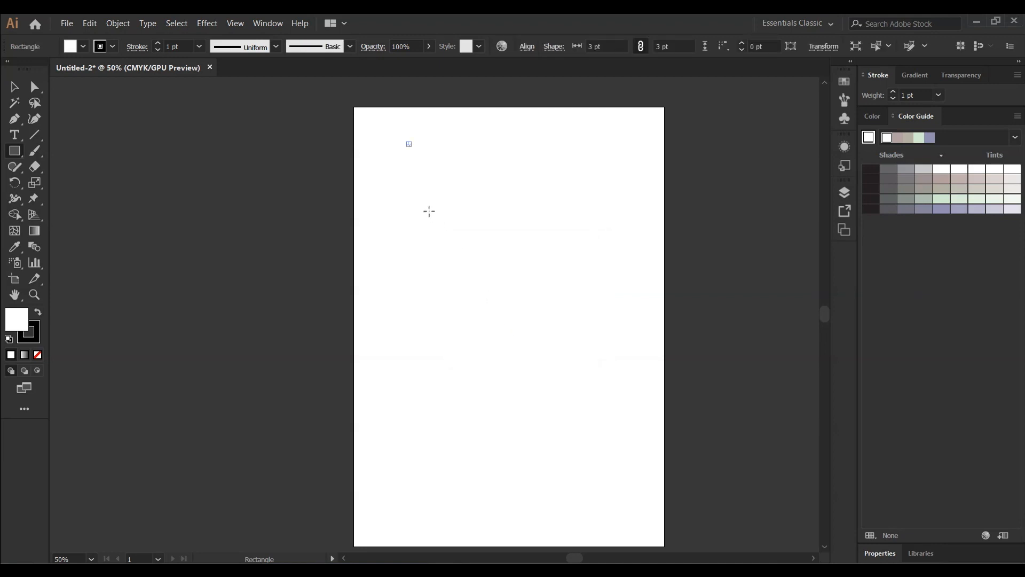
Zoom far in on the small rectangle with the Selection tool active to examine it
key(ctrl+minus)
key(ctrl+plus)
key(ctrl+plus)
key(ctrl+plus)
key(ctrl+plus)
key(ctrl+plus)
key(ctrl+plus)
key(ctrl+plus)
key(ctrl+plus)
key(ctrl+plus)
key(ctrl+plus)
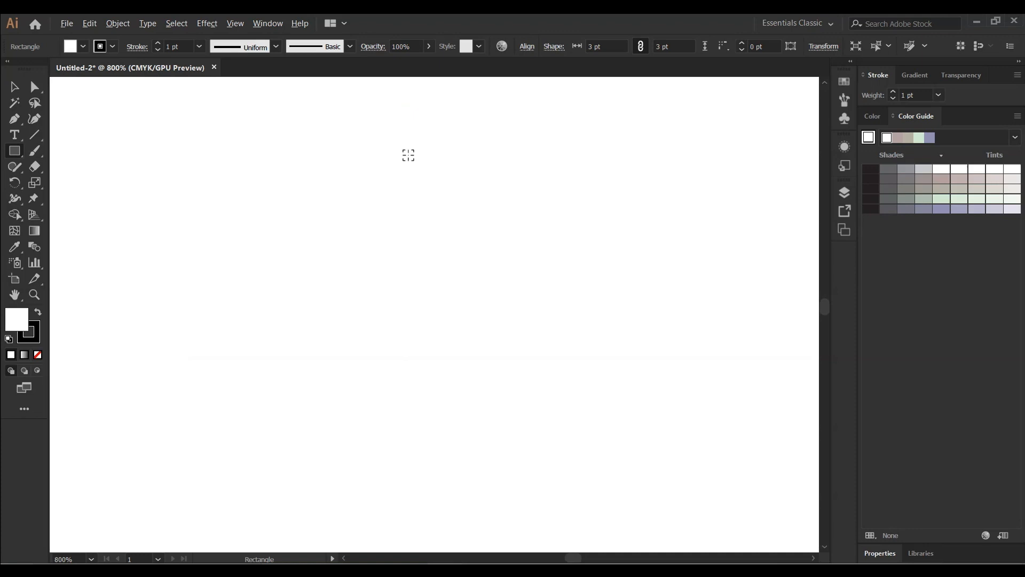
key(ctrl+1)
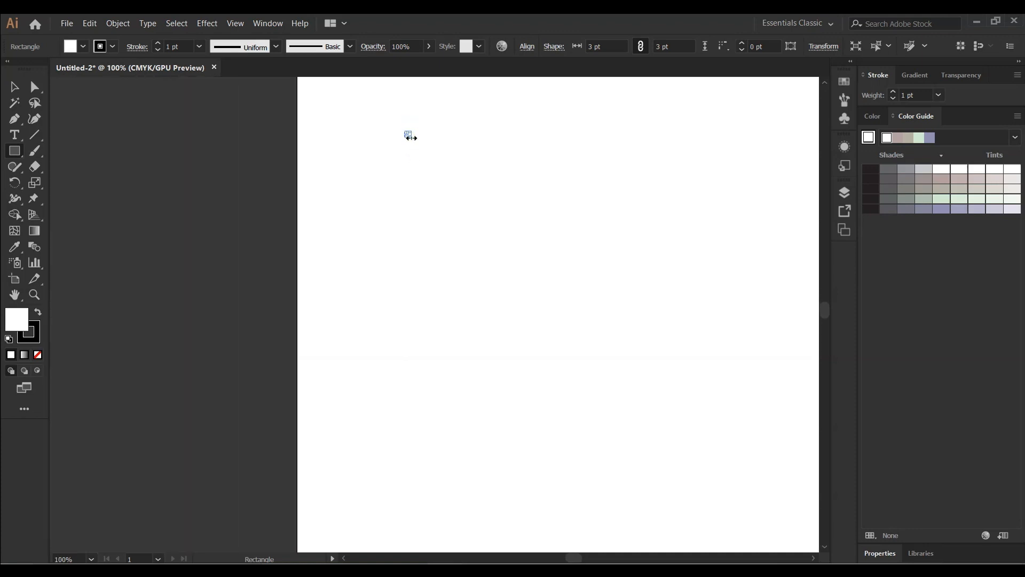
click(14, 87)
click(406, 134)
click(402, 129)
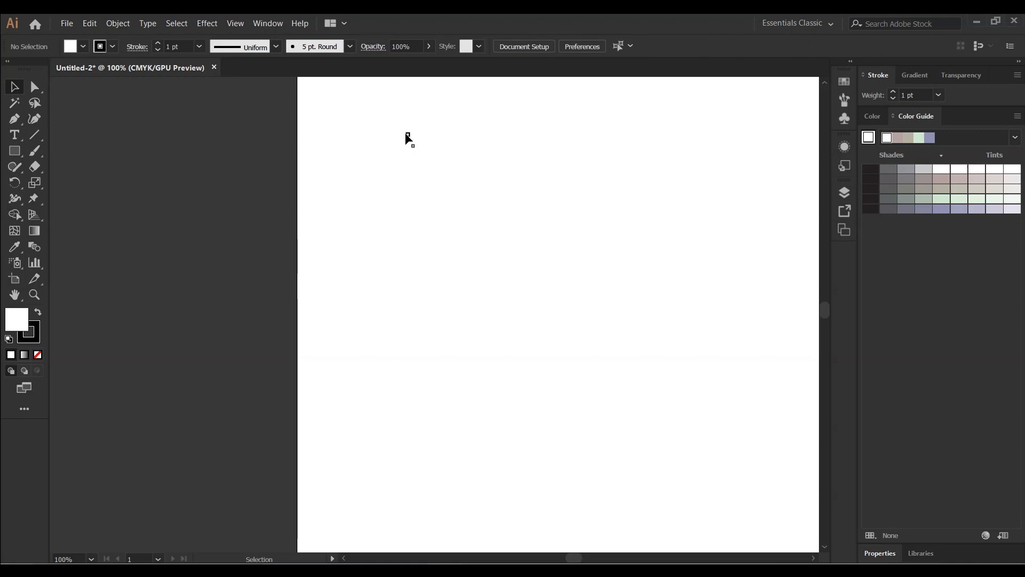
scroll(404, 135, up, 6)
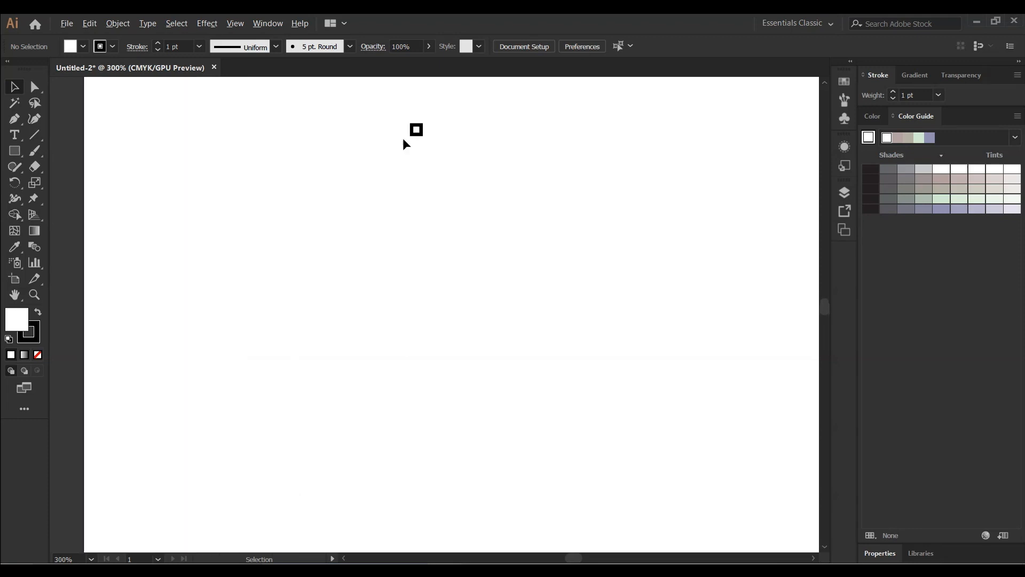
scroll(404, 151, up, 2)
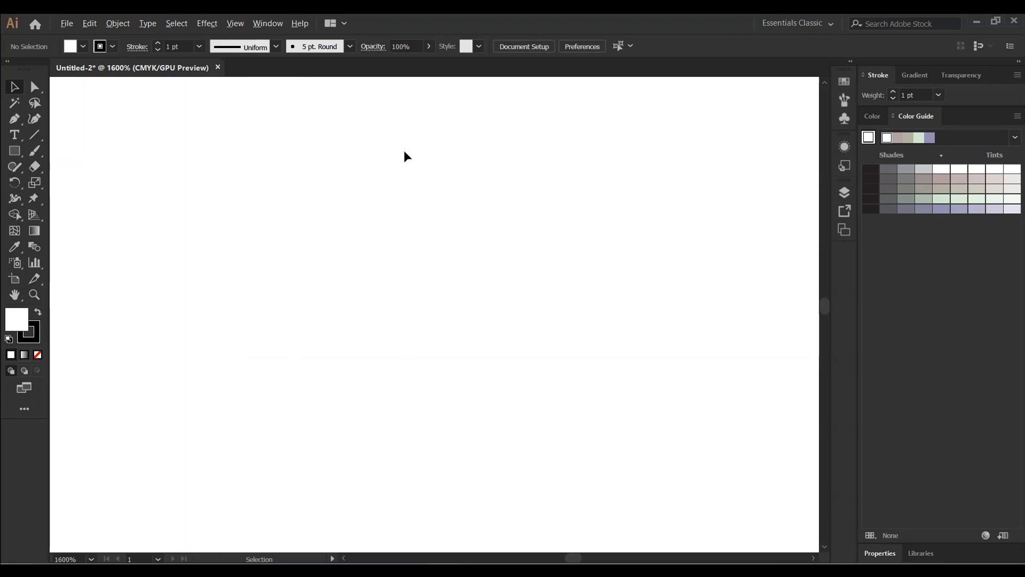
scroll(403, 150, down, 4)
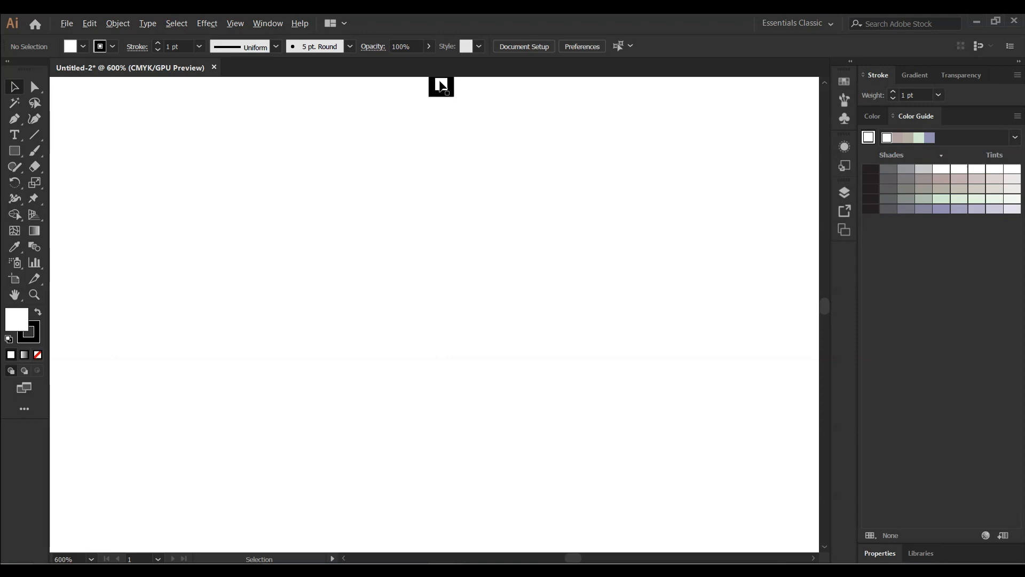
scroll(441, 87, up, 6)
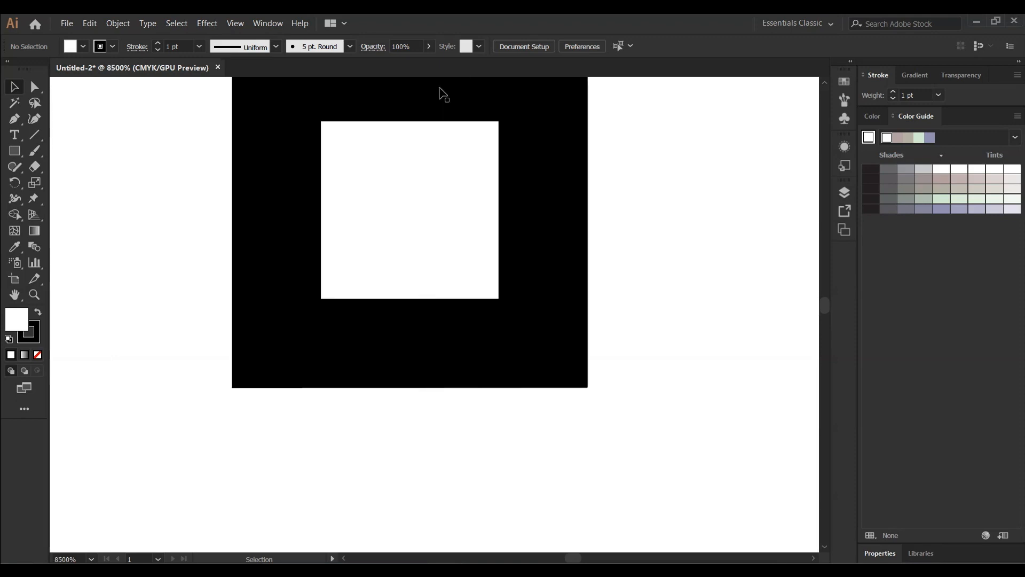
scroll(441, 92, up, 2)
Select the small rectangle and scale it by its corner handle to about 111 × 107 pt
click(414, 171)
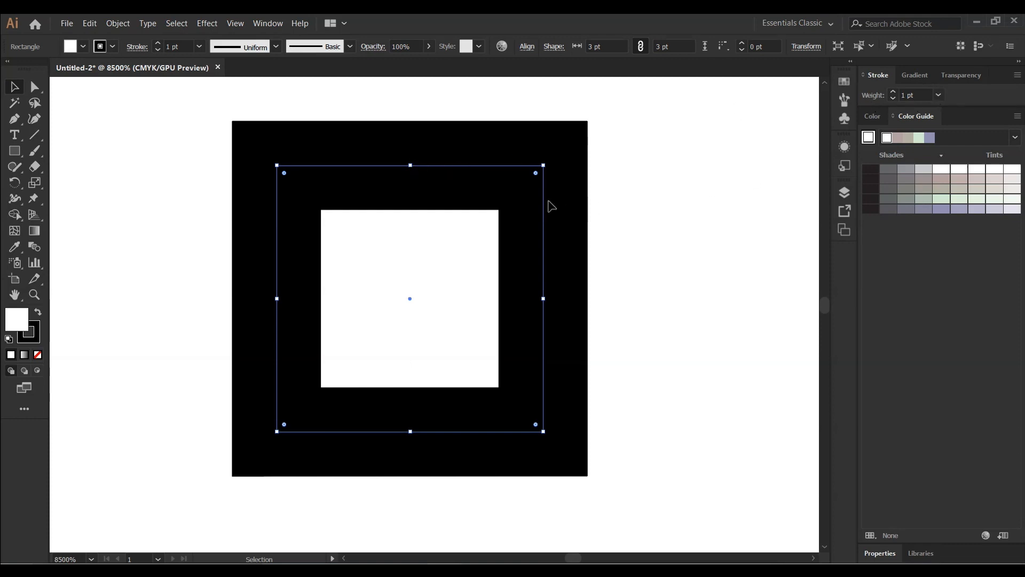
click(501, 185)
right_click(501, 185)
click(500, 185)
right_click(500, 186)
click(500, 187)
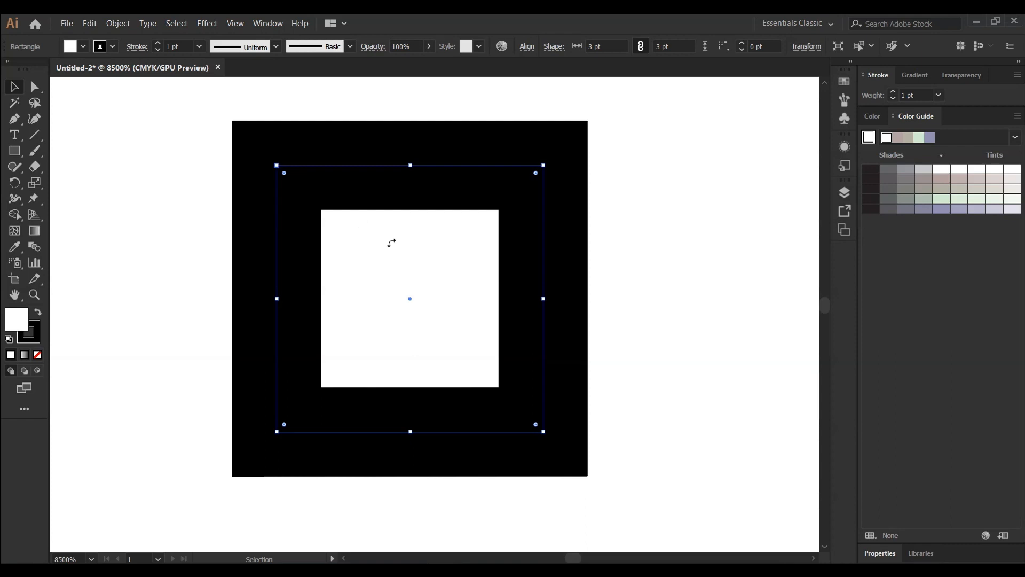
drag(541, 428, 812, 556)
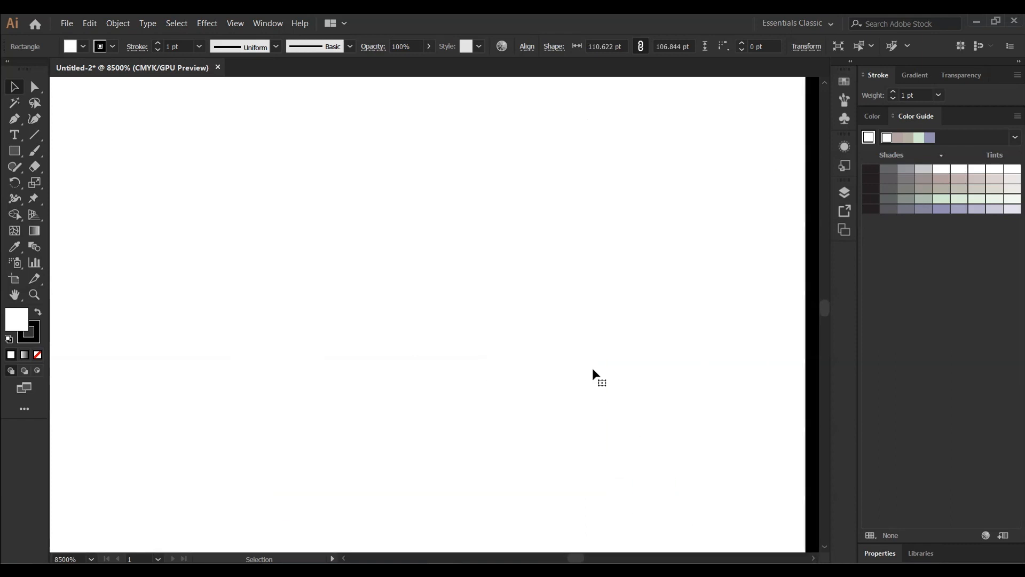
Zoom out and examine the object context menu and the stroke weight options list
key(ctrl+minus)
key(ctrl+minus)
scroll(593, 368, down, 8)
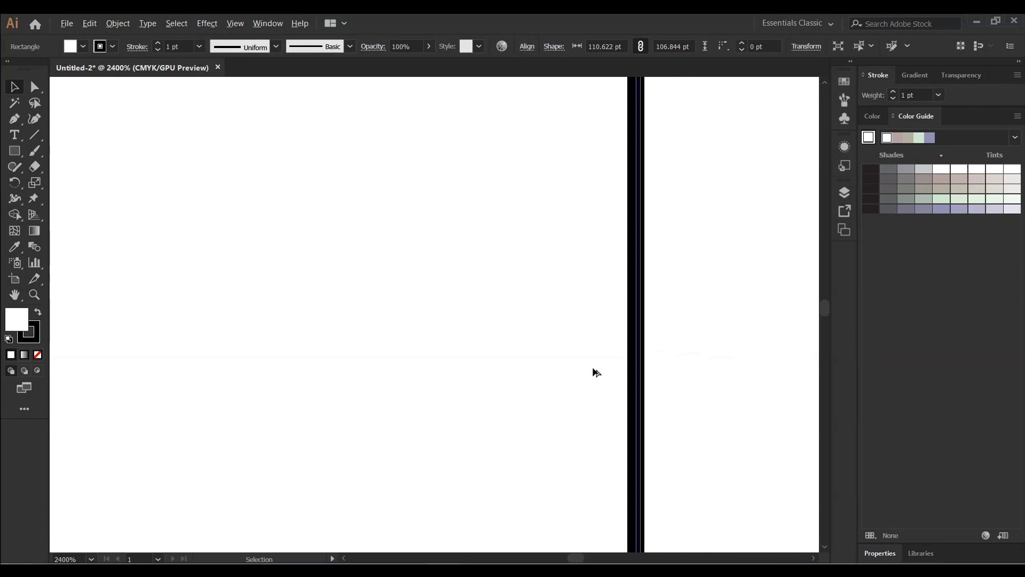
scroll(593, 369, up, 3)
scroll(595, 371, down, 5)
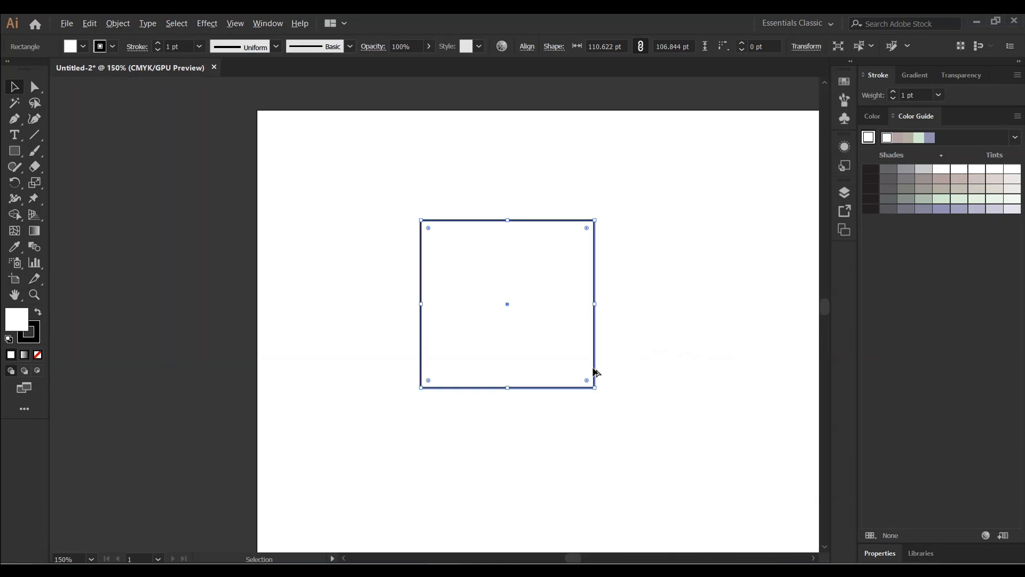
right_click(634, 285)
right_click(664, 205)
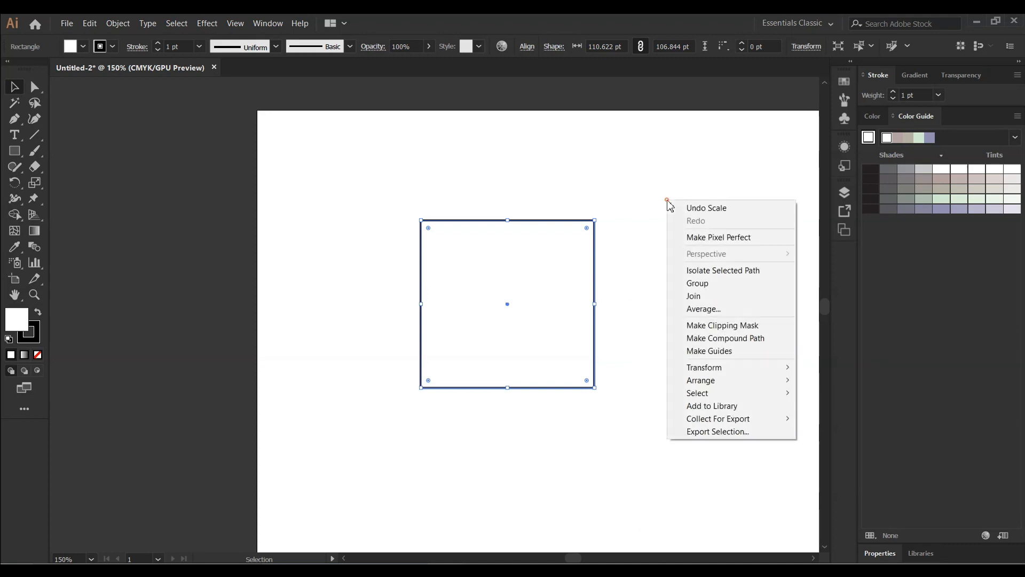
click(625, 270)
click(623, 273)
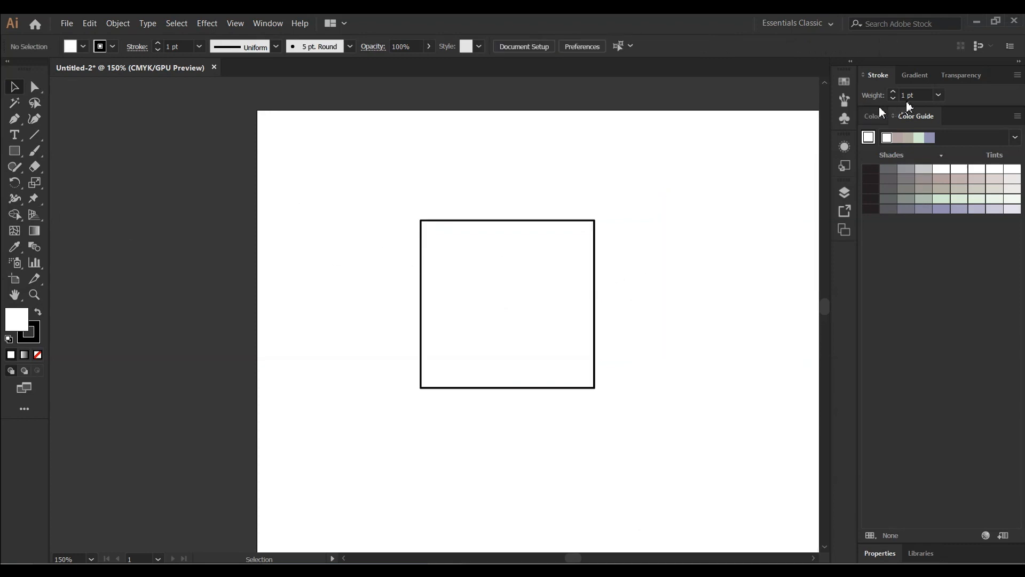
click(941, 95)
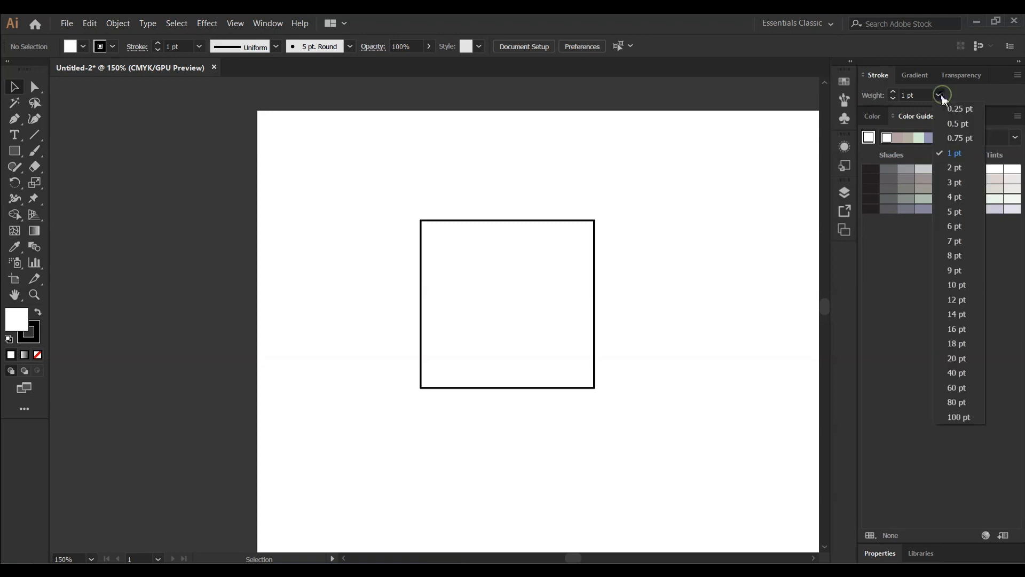
click(916, 95)
click(915, 96)
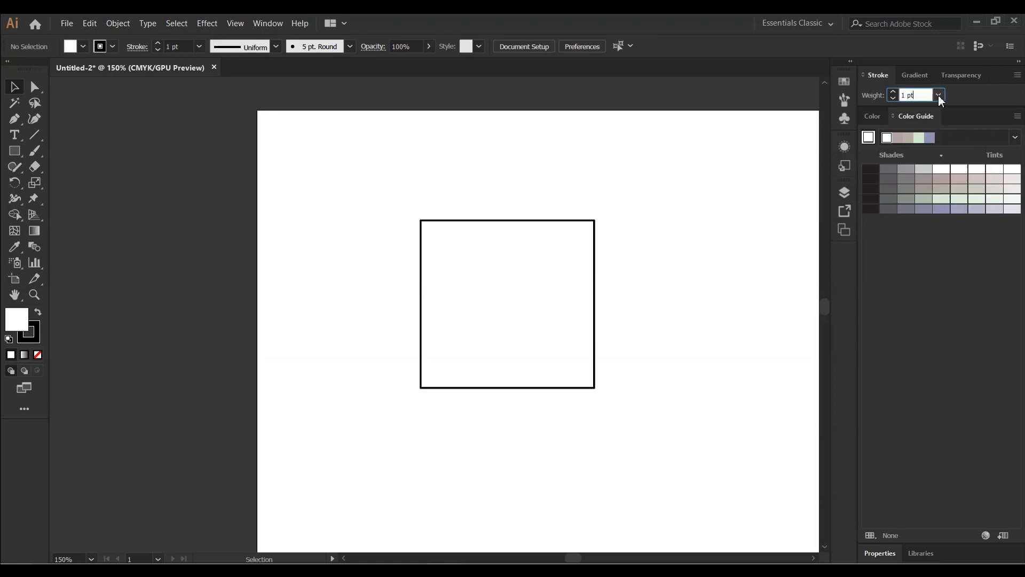
click(674, 214)
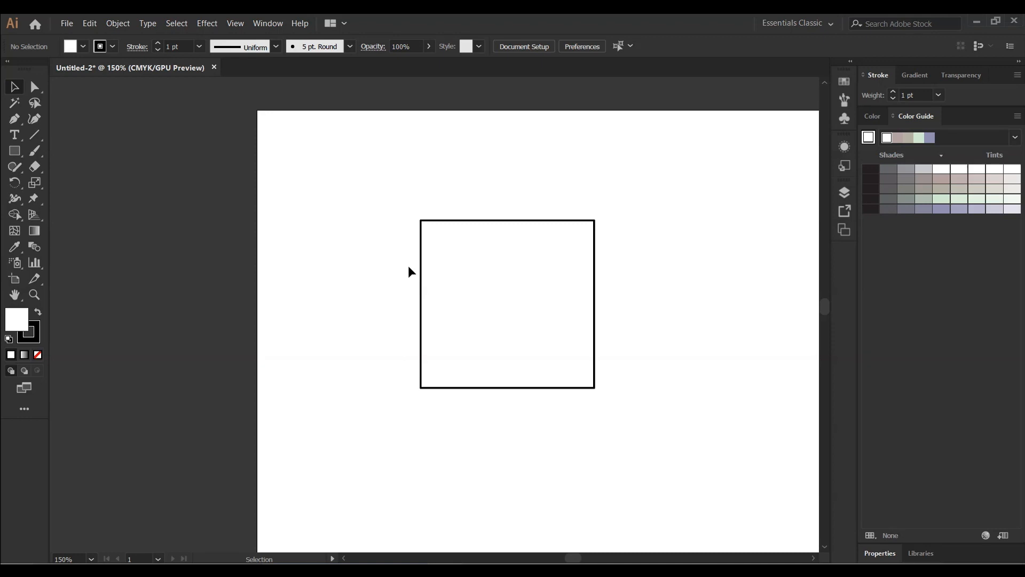
Undo the scaling and the creation of the small rectangle
key(ctrl+z)
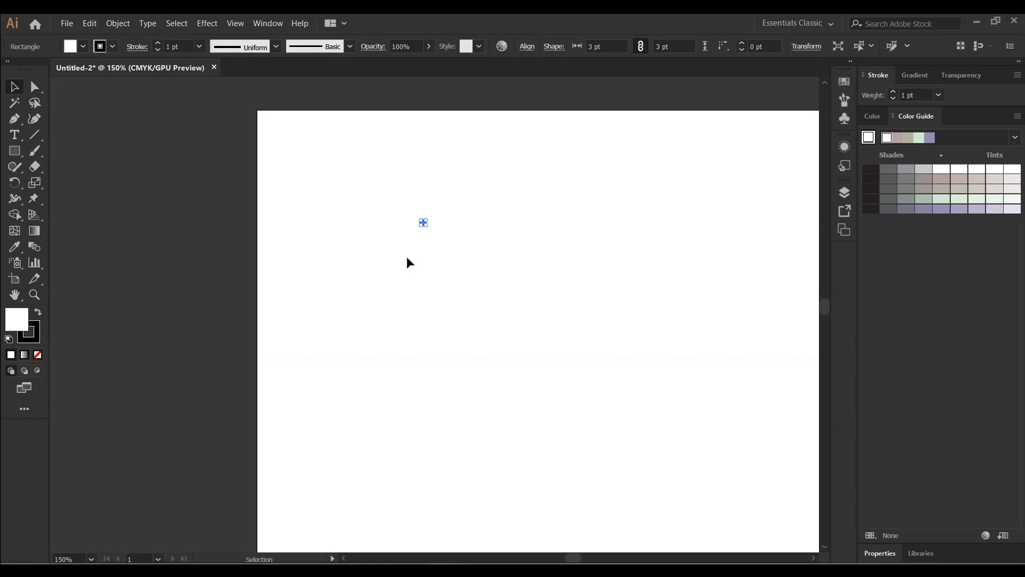
key(ctrl+z)
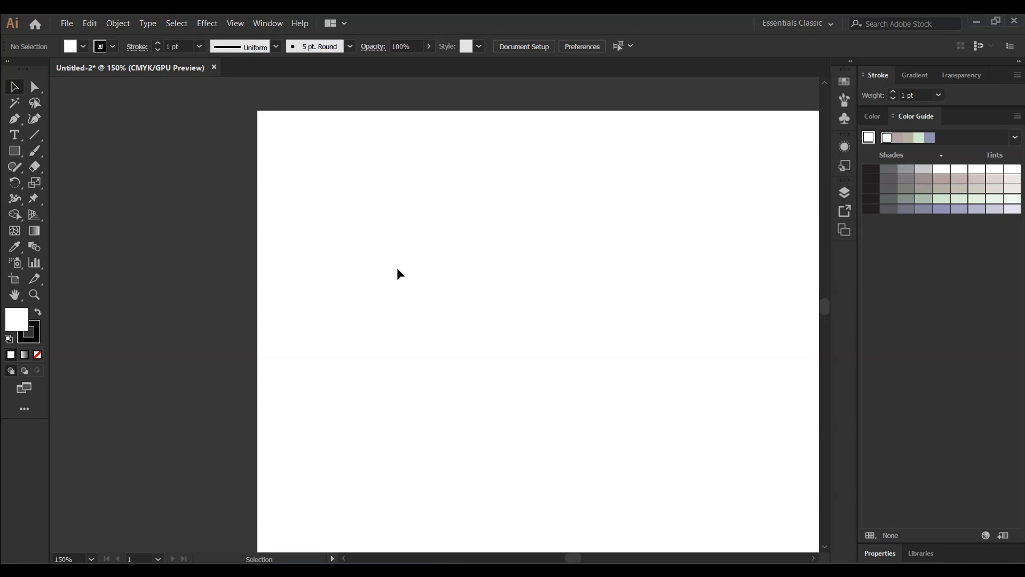
click(20, 156)
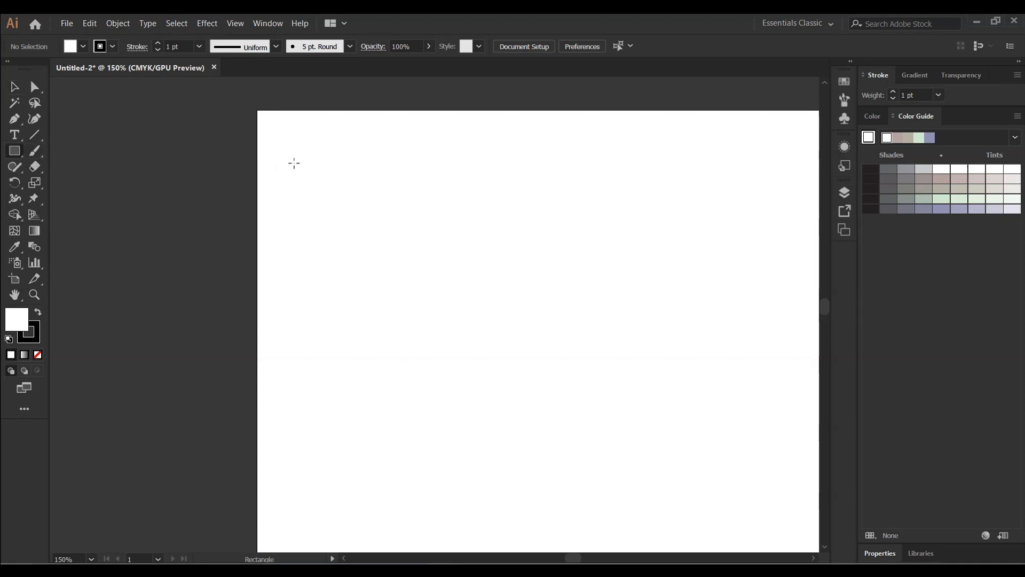
mouse_move(320, 170)
mouse_down()
mouse_move(528, 404)
mouse_move(631, 428)
mouse_move(634, 483)
mouse_move(609, 433)
mouse_move(441, 286)
mouse_move(401, 274)
mouse_move(514, 383)
mouse_move(618, 442)
mouse_move(672, 384)
mouse_move(745, 258)
mouse_move(778, 350)
mouse_move(571, 503)
mouse_move(439, 414)
mouse_move(687, 382)
mouse_move(737, 287)
mouse_move(716, 299)
mouse_move(683, 374)
mouse_move(641, 350)
mouse_move(603, 280)
mouse_move(357, 274)
mouse_move(318, 309)
mouse_move(493, 333)
mouse_up()
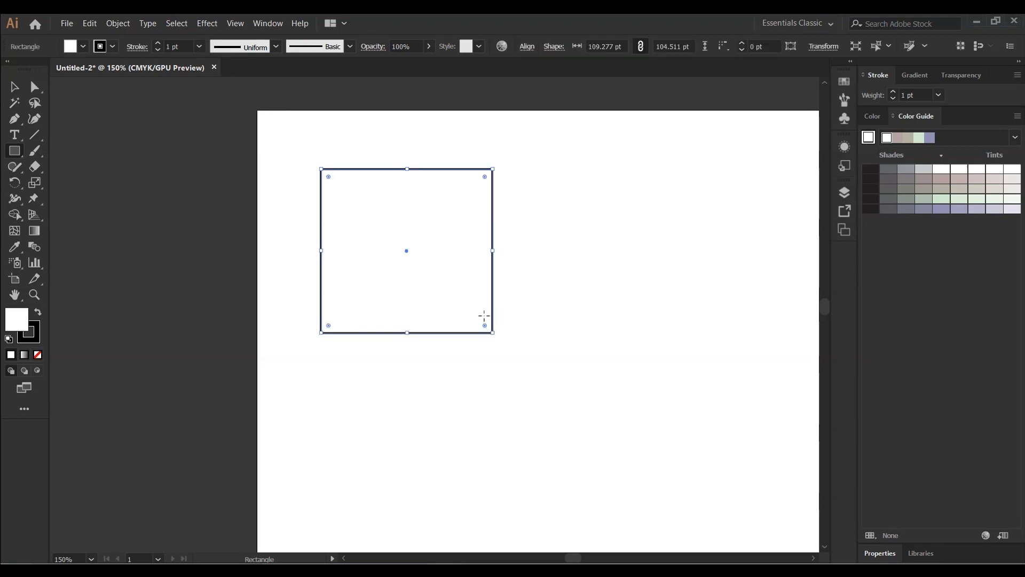
key(ctrl+z)
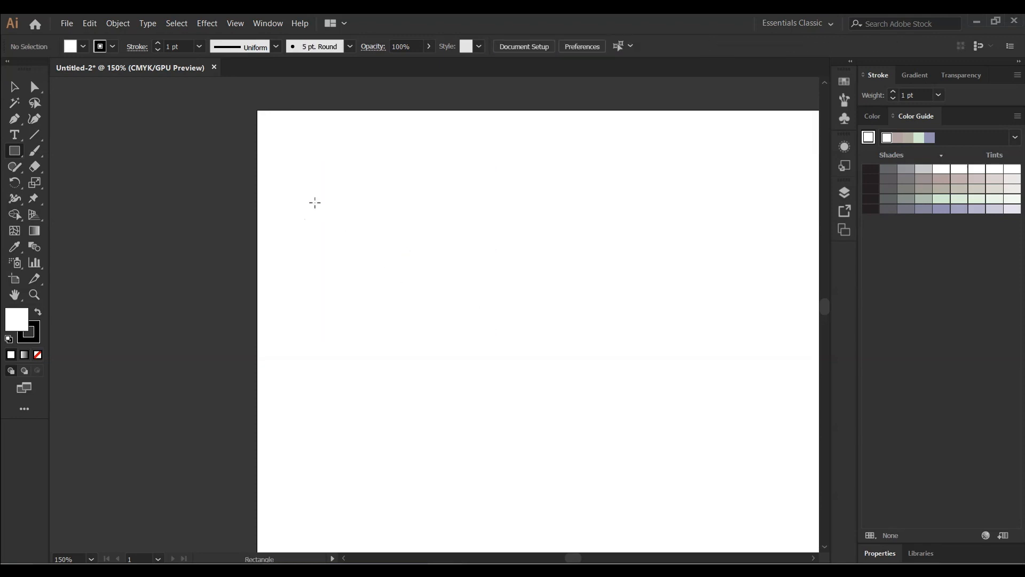
Draw a square rectangle about 163 × 163 pt near the artboard's upper left area
drag(320, 199, 576, 314)
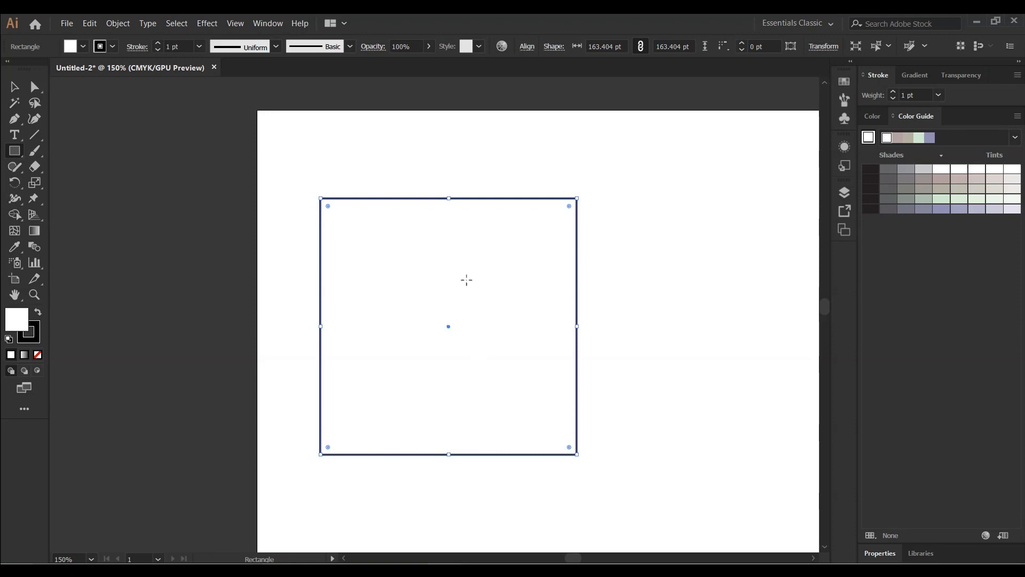
scroll(488, 317, up, 1)
scroll(481, 316, up, 1)
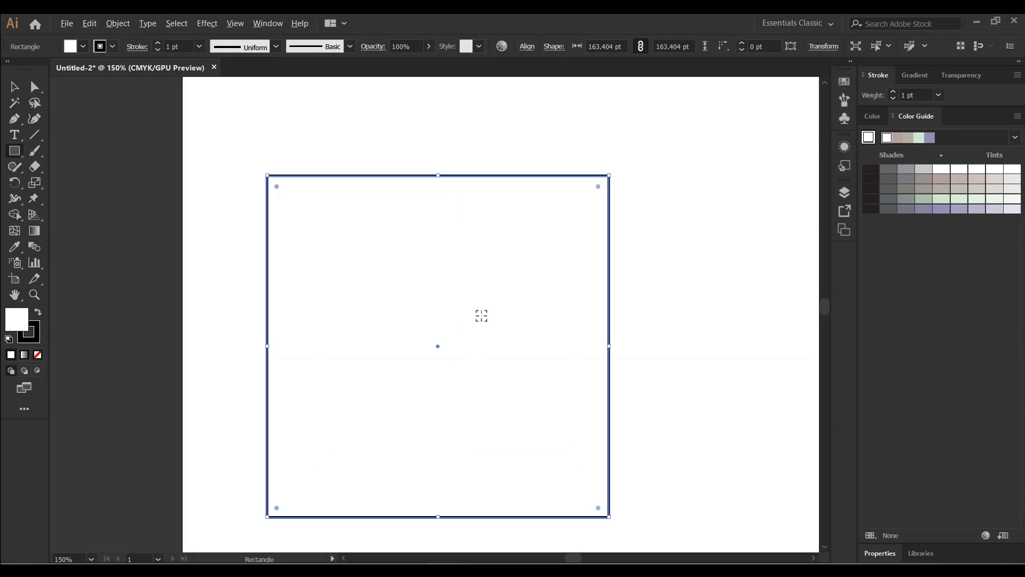
scroll(481, 316, down, 3)
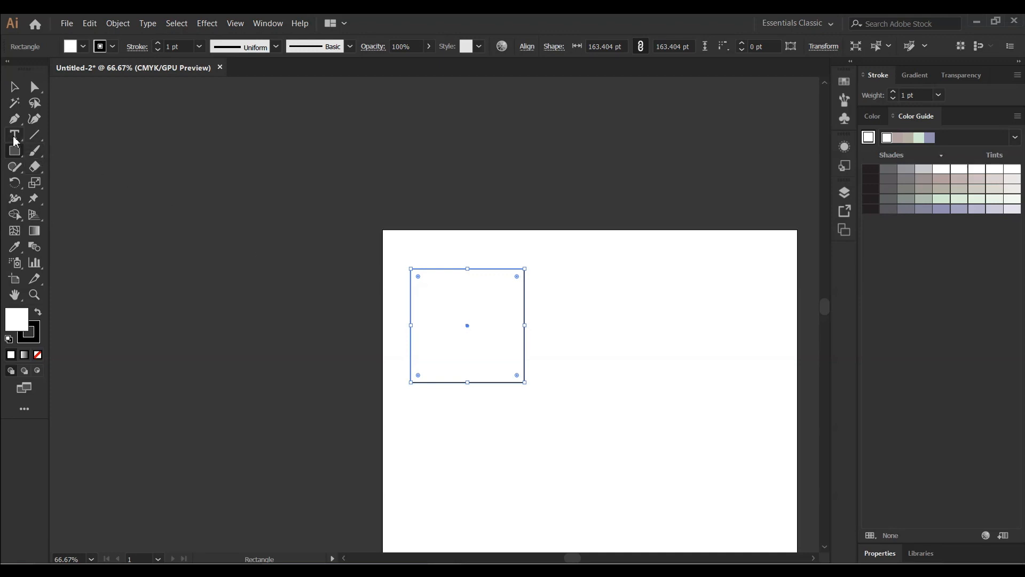
Duplicate the square to its right with the Selection tool
click(14, 86)
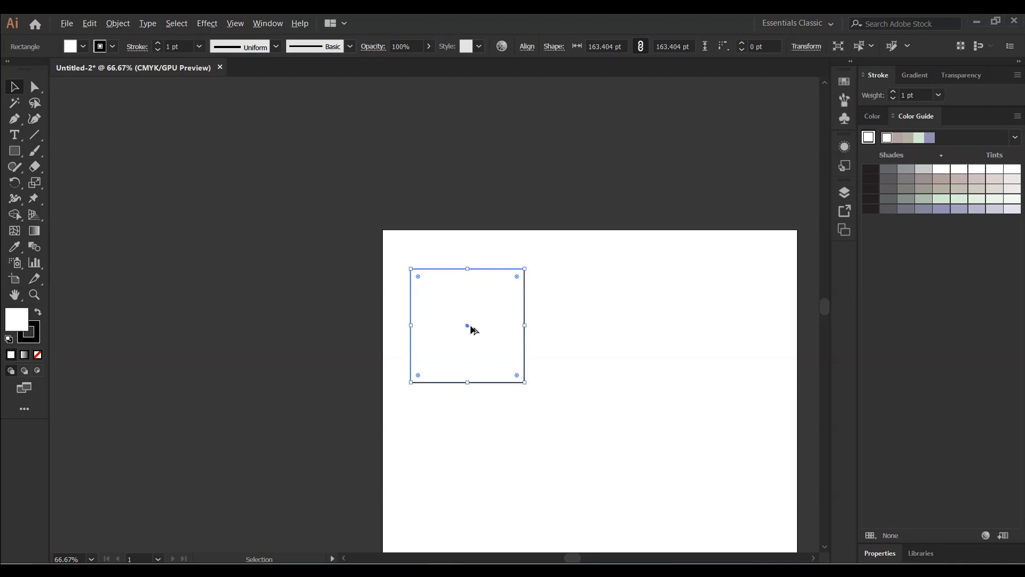
drag(503, 320, 623, 348)
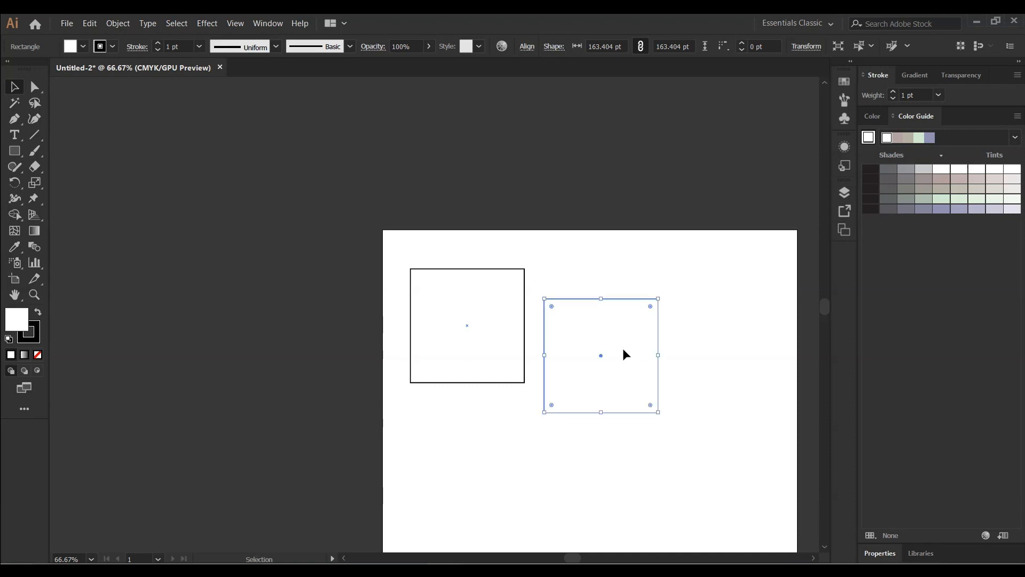
click(697, 286)
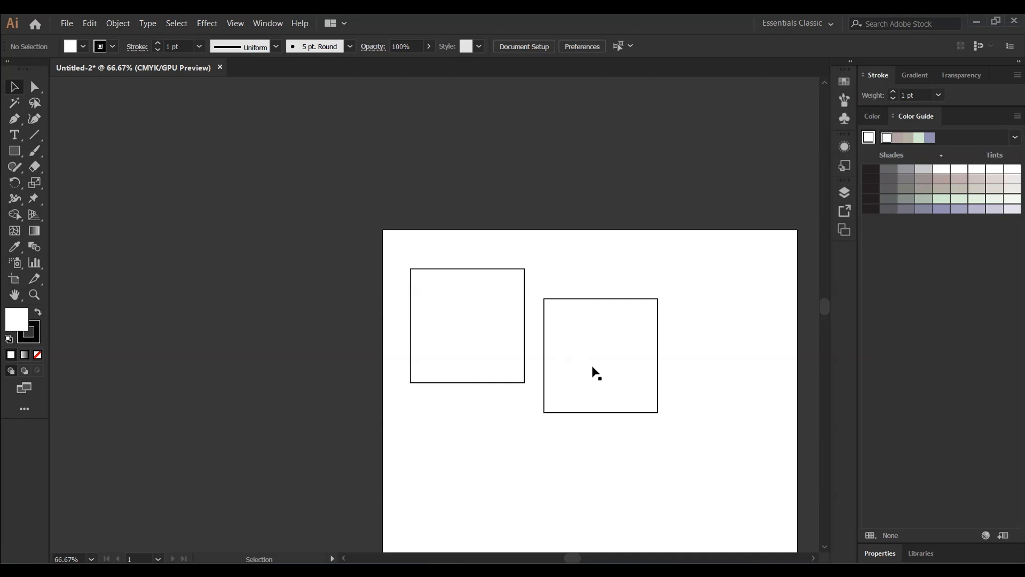
Move the copied square down to sit below the original square
drag(601, 362, 467, 467)
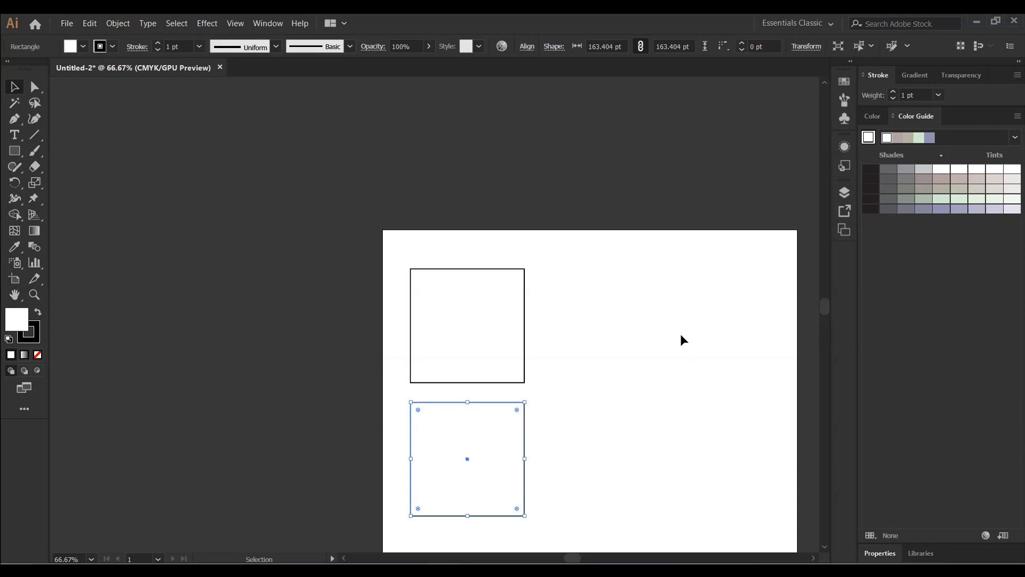
scroll(680, 335, down, 3)
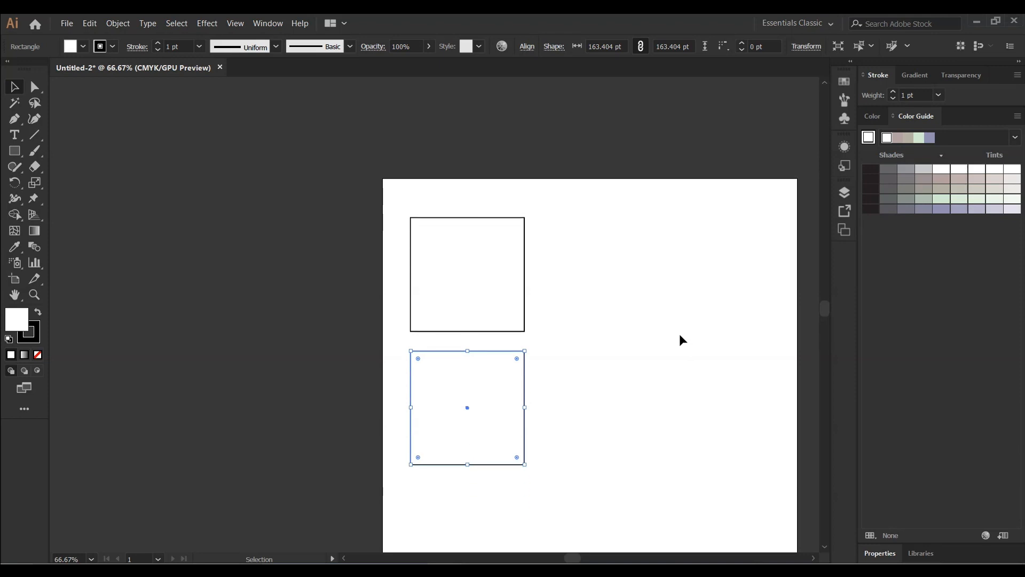
click(641, 351)
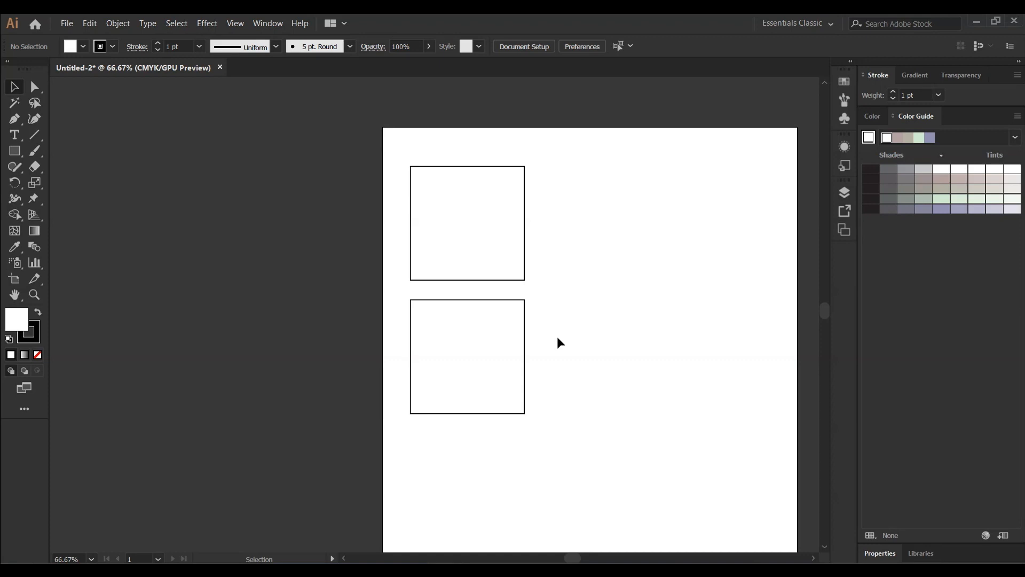
drag(454, 357, 437, 485)
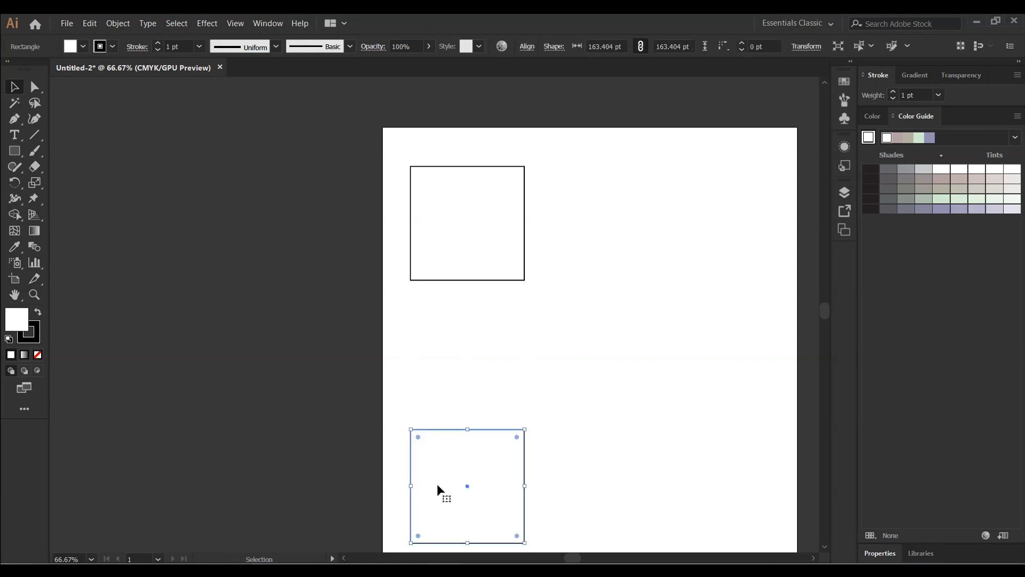
click(588, 364)
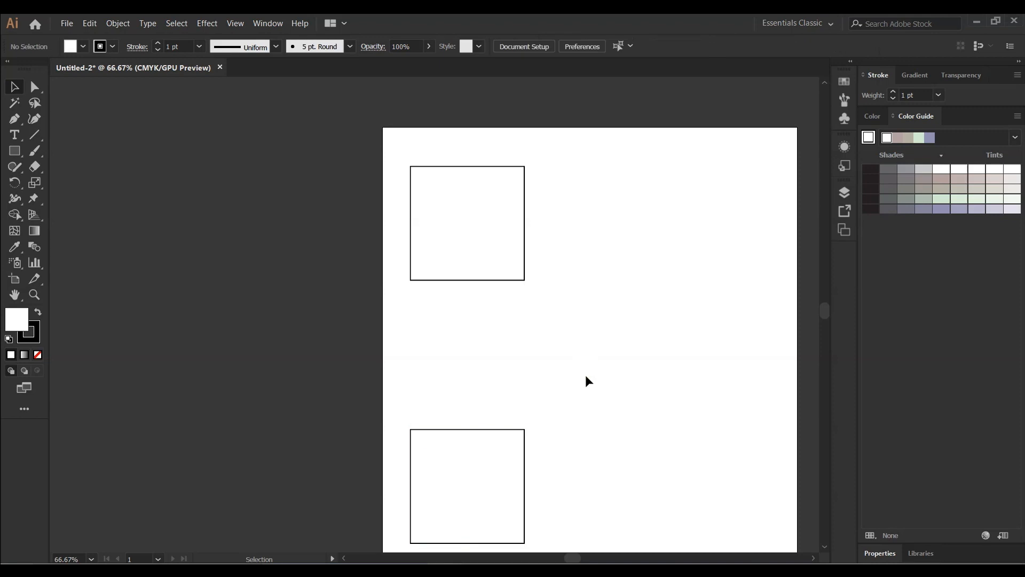
Duplicate the bottom square upward into the gap, forming a column of three squares
scroll(586, 376, down, 2)
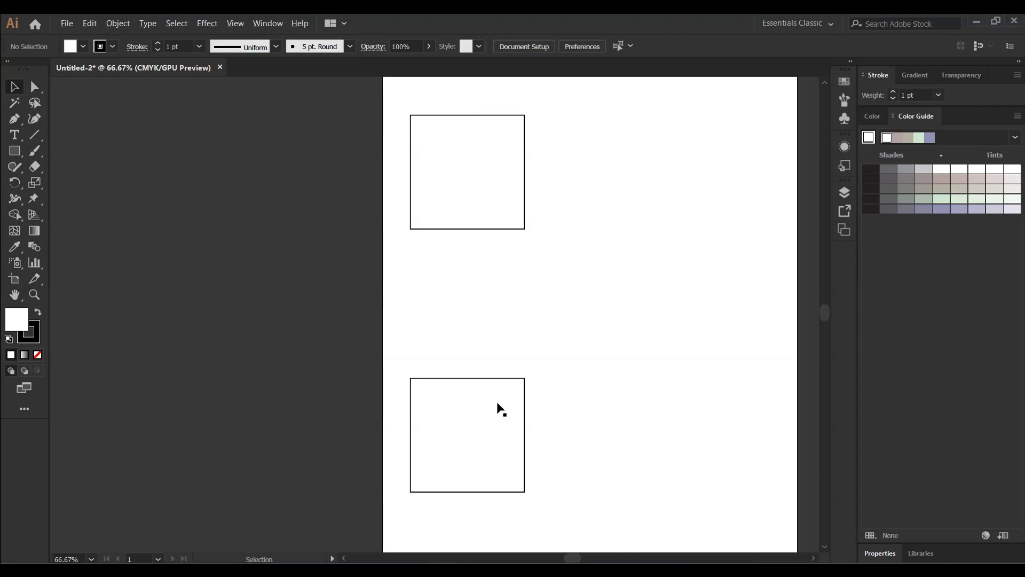
drag(497, 405, 496, 277)
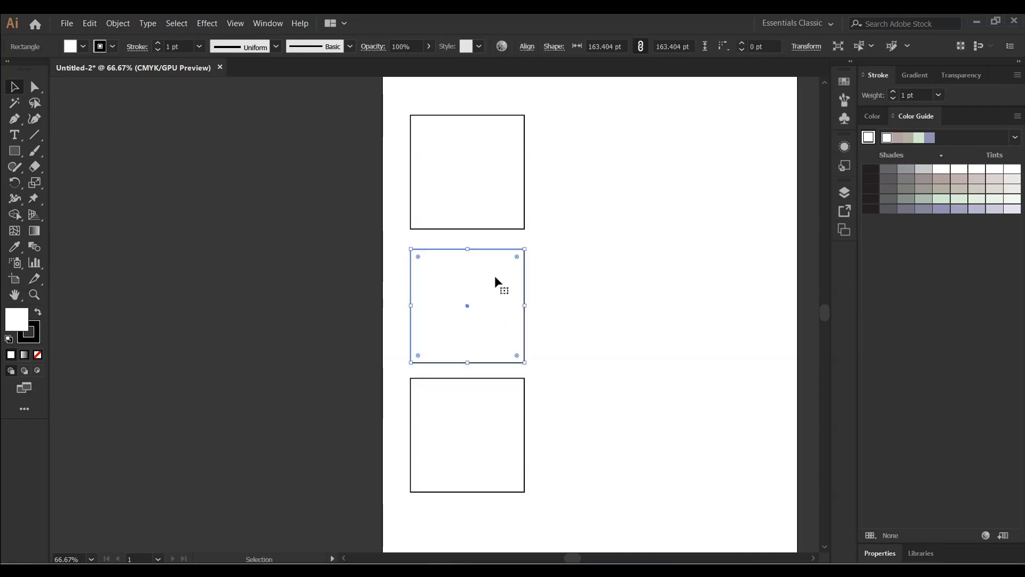
click(597, 270)
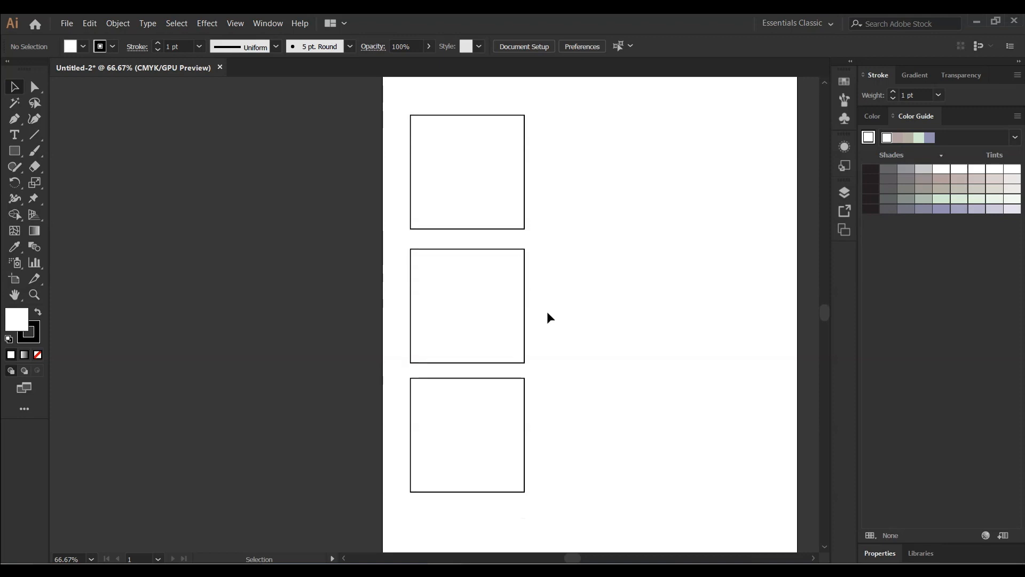
Select the three squares and duplicate them as a second column to the right
scroll(545, 308, up, 1)
scroll(546, 308, down, 4)
scroll(546, 308, up, 1)
scroll(545, 307, up, 1)
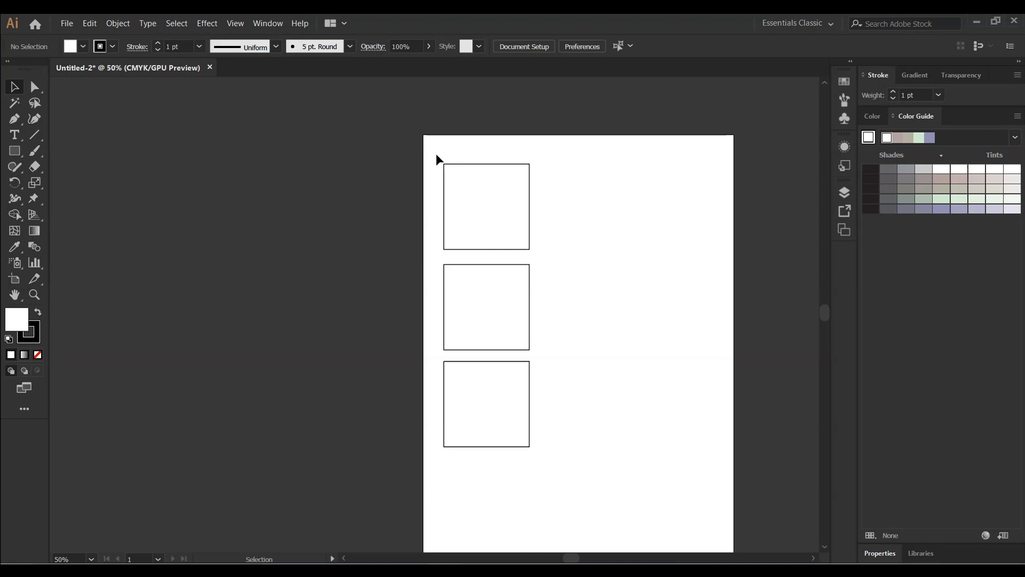
drag(434, 149, 595, 495)
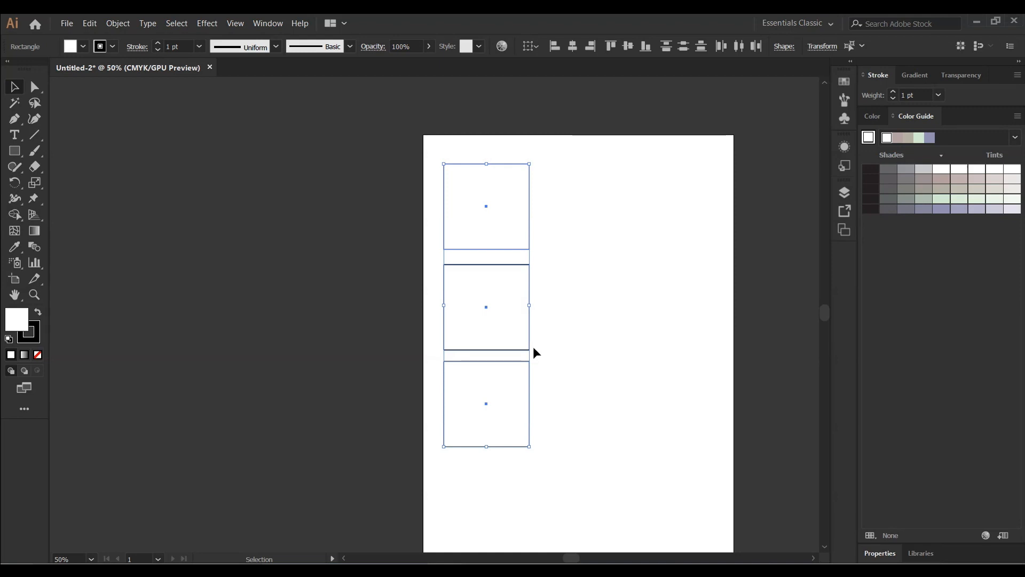
drag(513, 302, 616, 308)
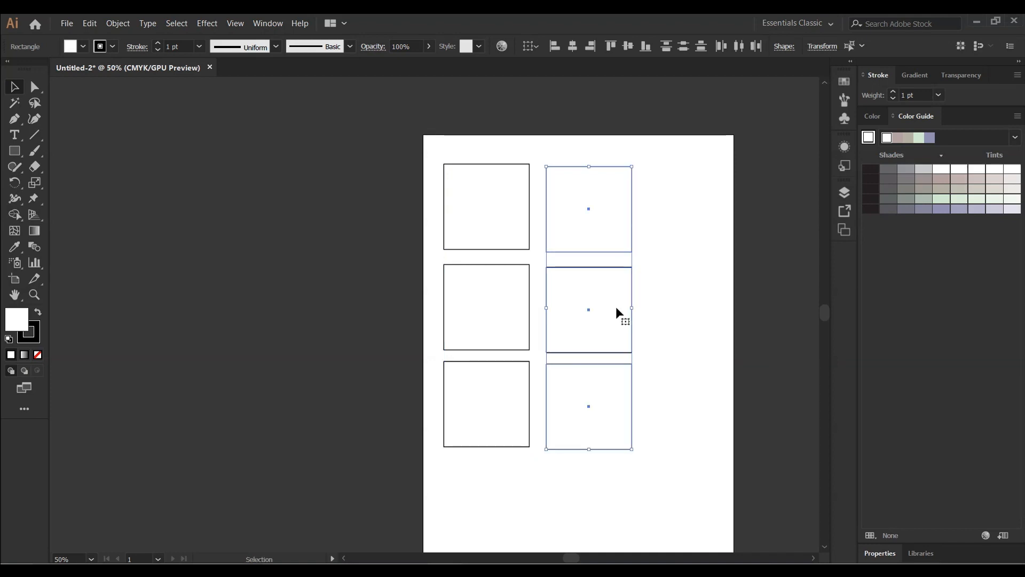
click(694, 293)
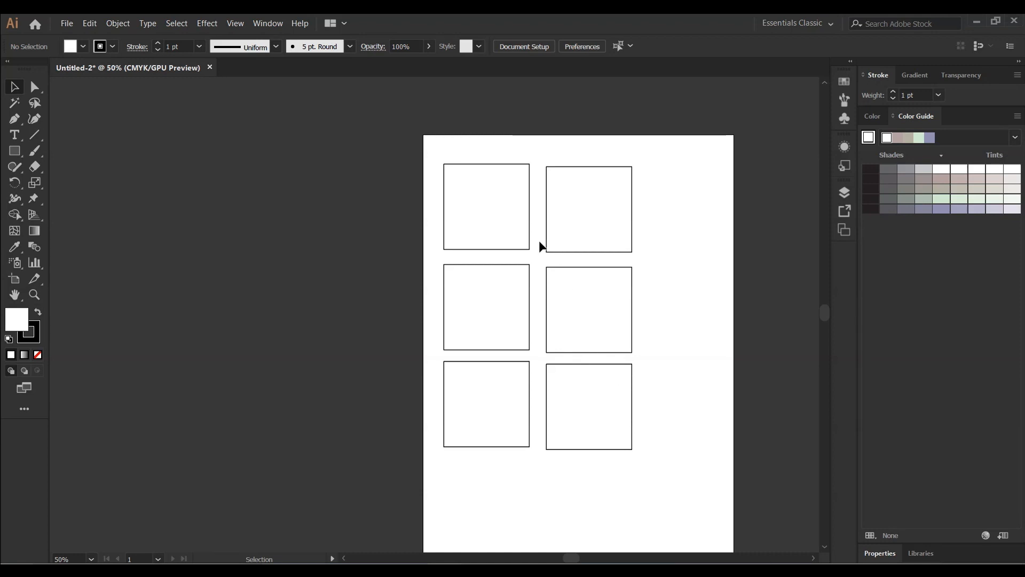
Isolate the top-right square and enlarge it slightly by its corner to about 164 × 164 pt
double_click(579, 209)
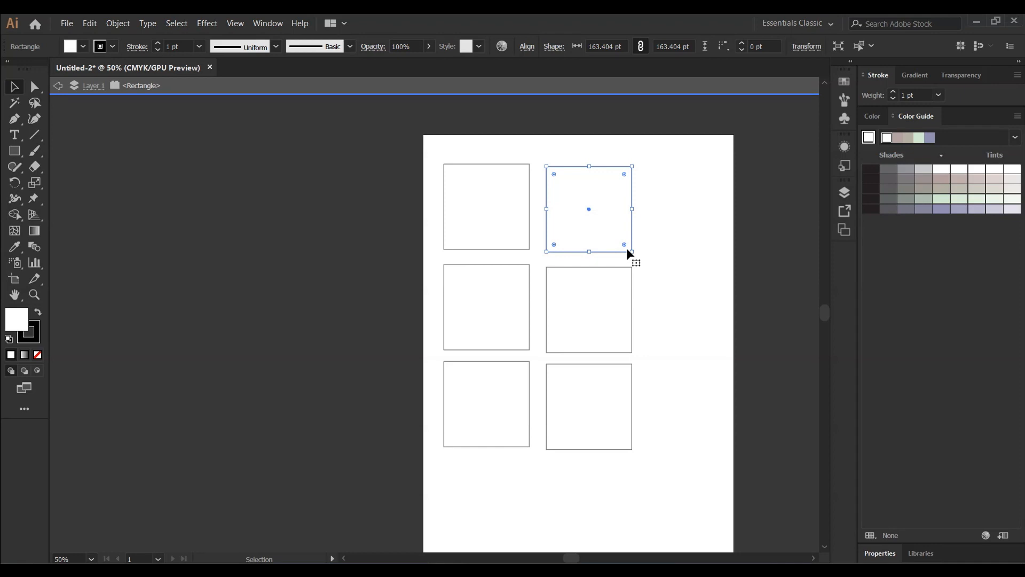
drag(631, 251, 688, 255)
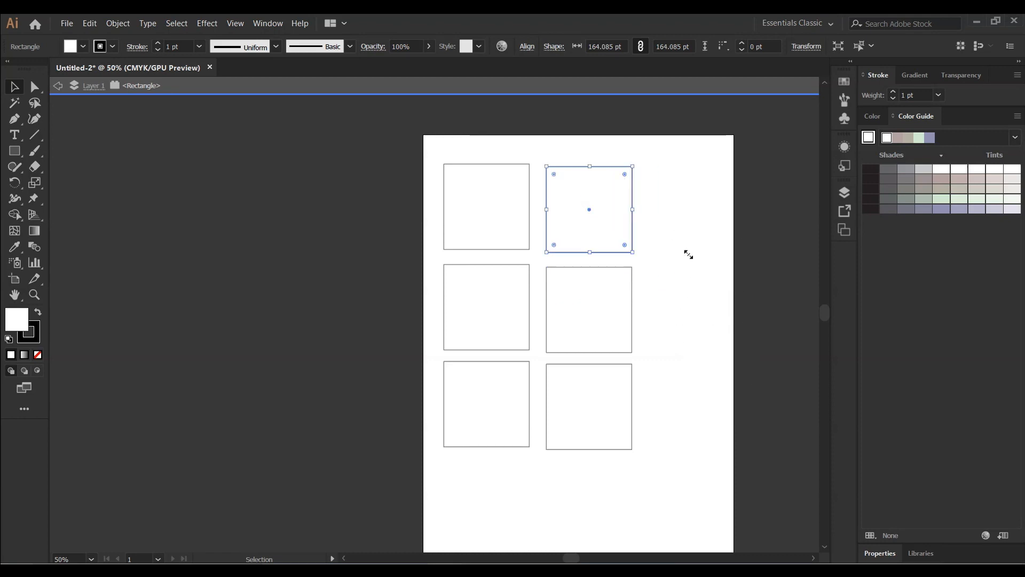
click(685, 256)
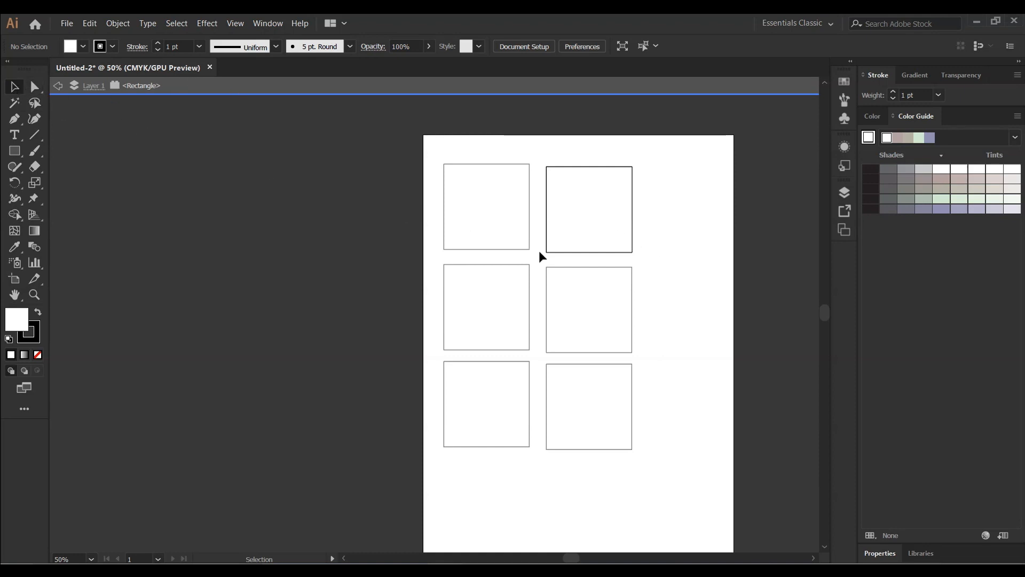
Try rotating the top-right square by its corner, then rotate it back upright
click(609, 228)
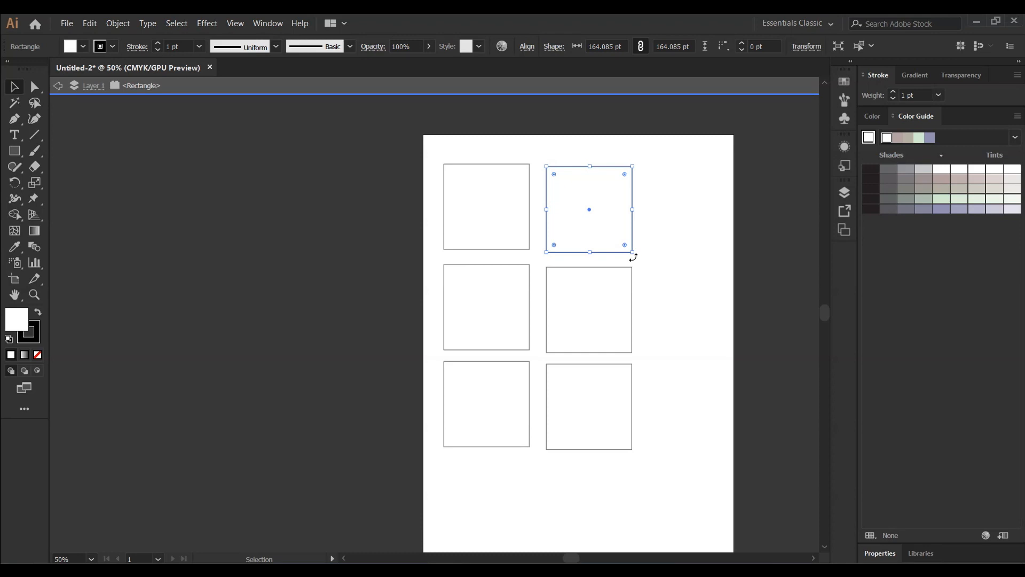
drag(634, 257, 652, 228)
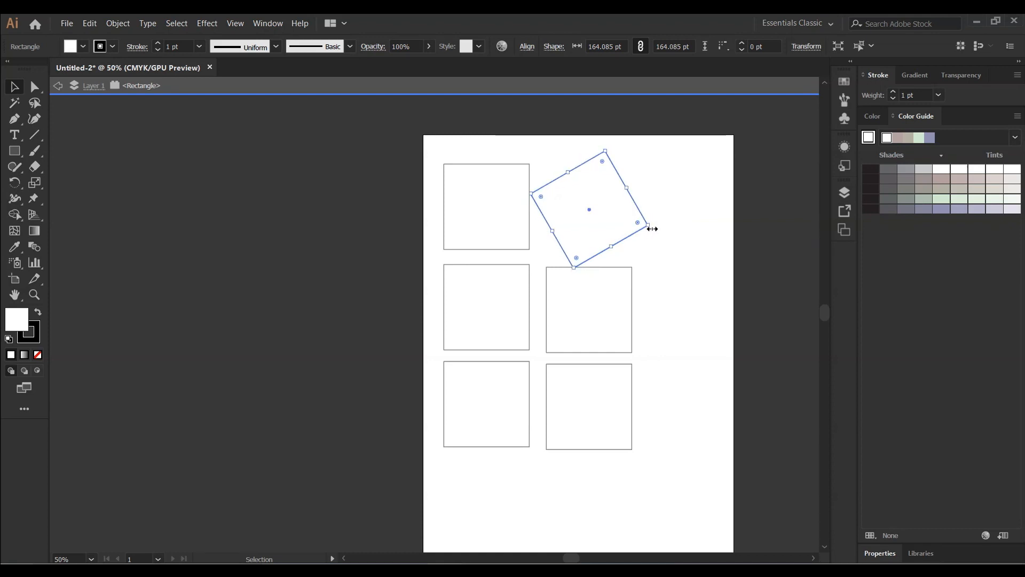
scroll(648, 225, up, 3)
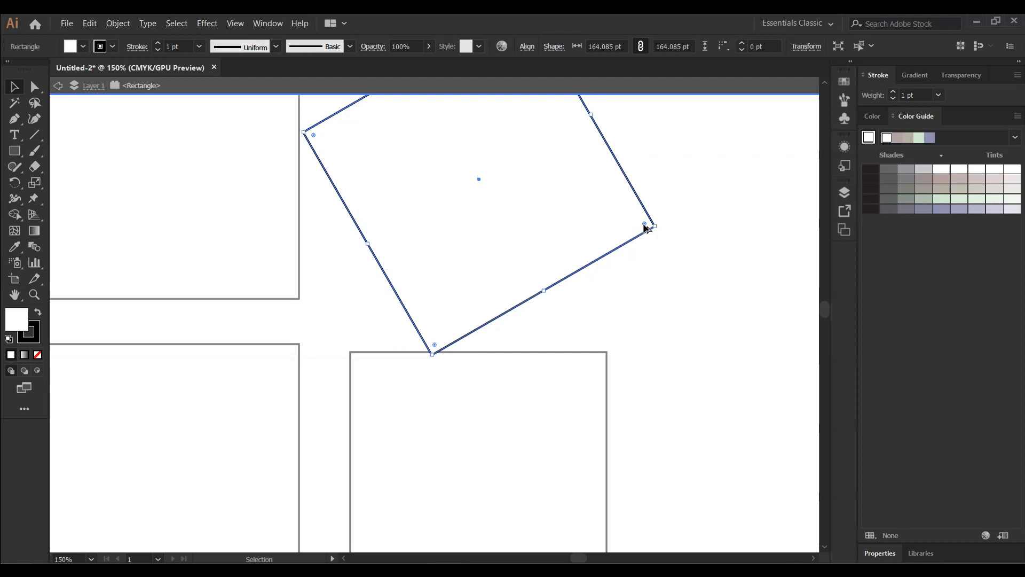
scroll(646, 225, down, 2)
scroll(642, 224, up, 1)
scroll(641, 224, down, 1)
scroll(615, 187, up, 1)
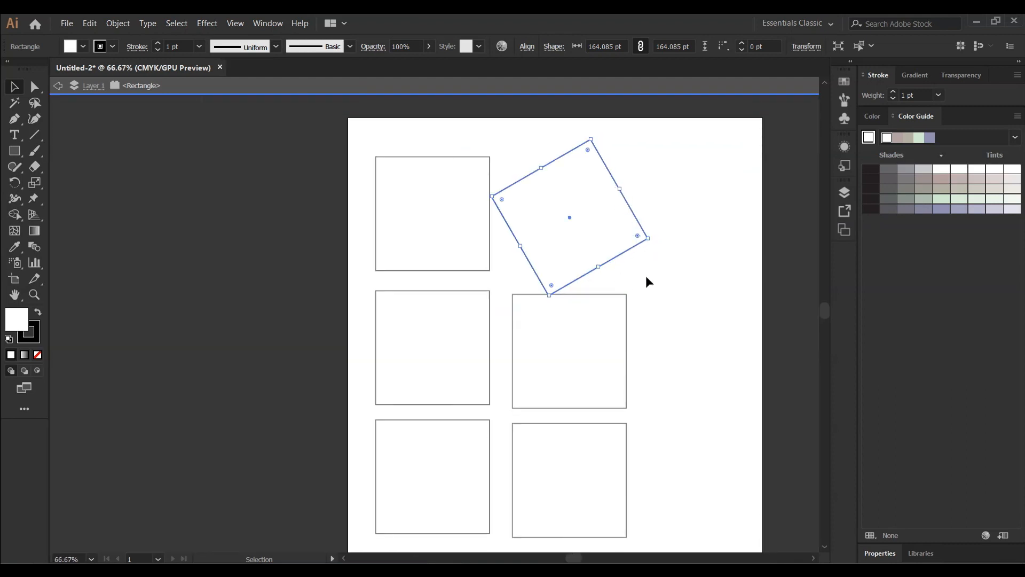
drag(652, 240, 636, 276)
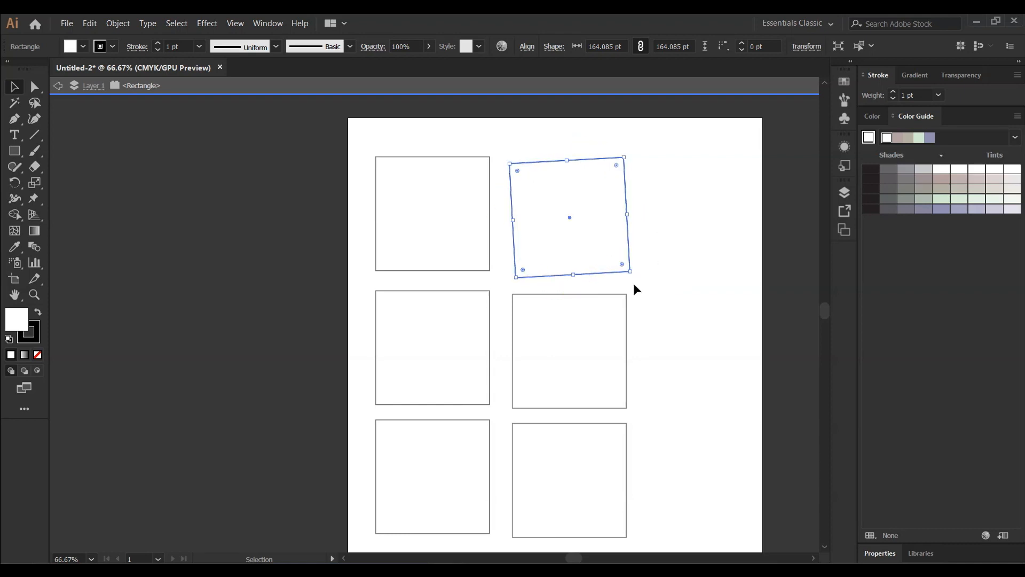
drag(635, 276, 633, 280)
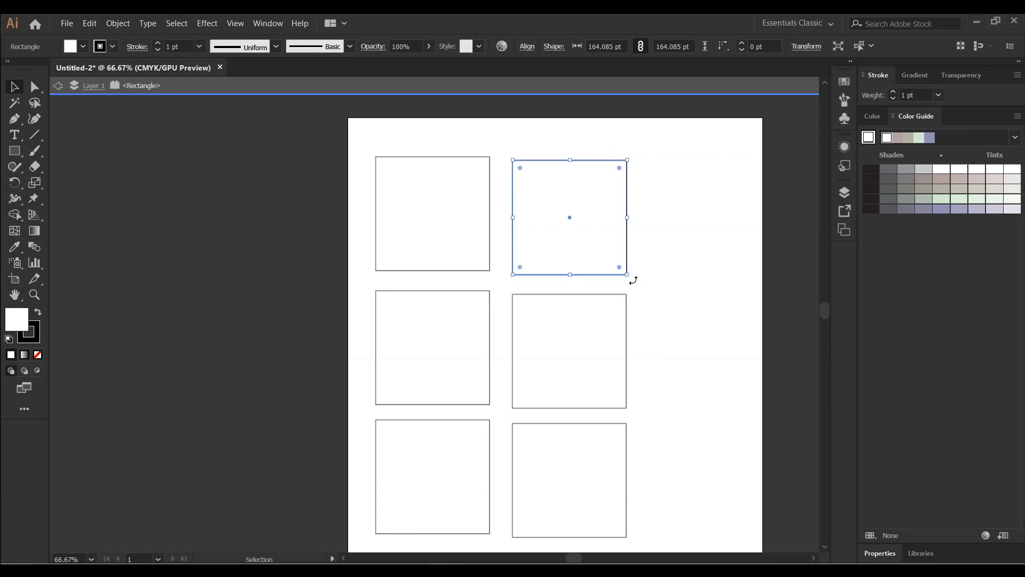
click(668, 293)
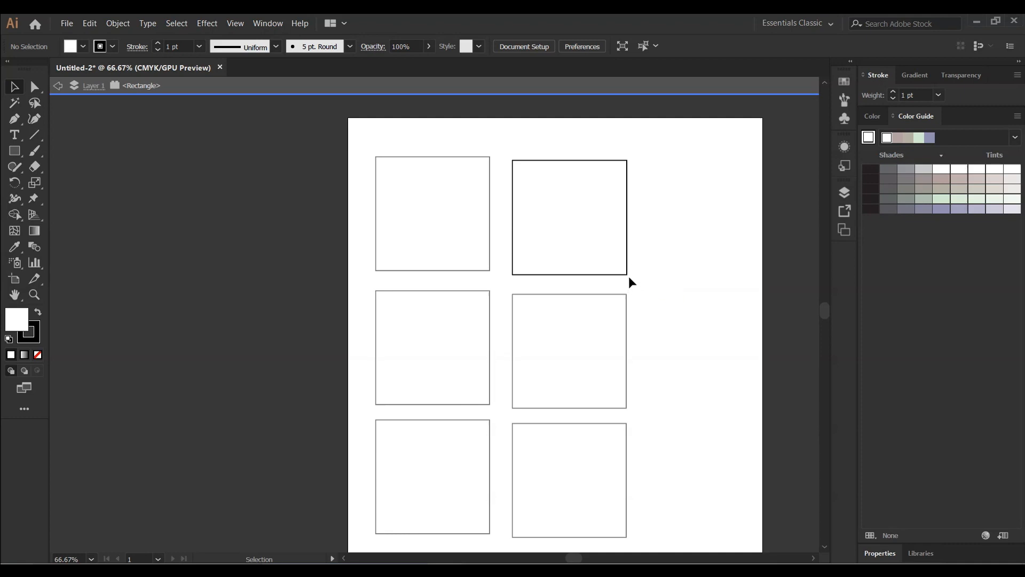
Rotate the top-right square by its corner and nudge it slightly
click(593, 245)
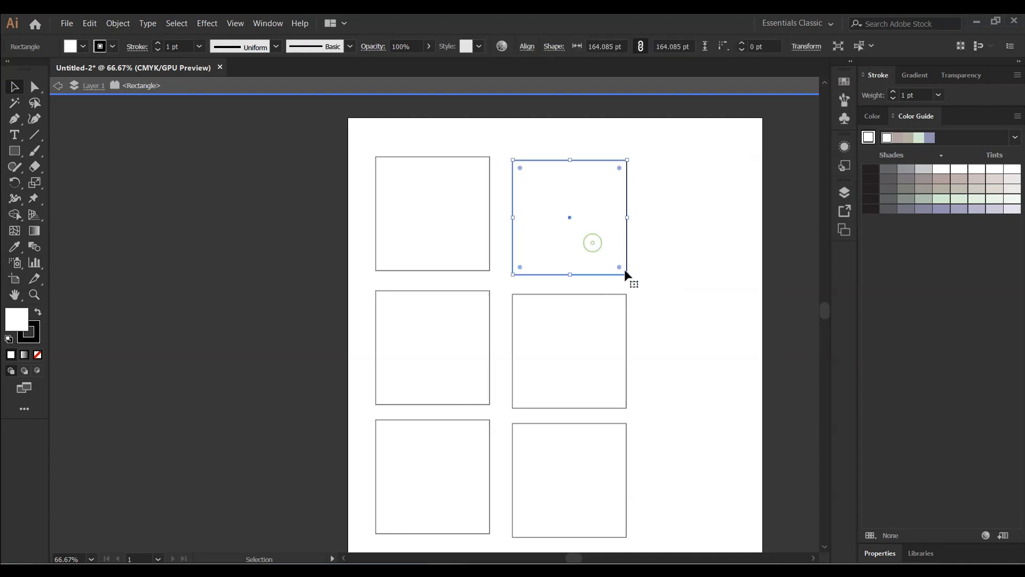
drag(631, 279, 582, 139)
click(639, 166)
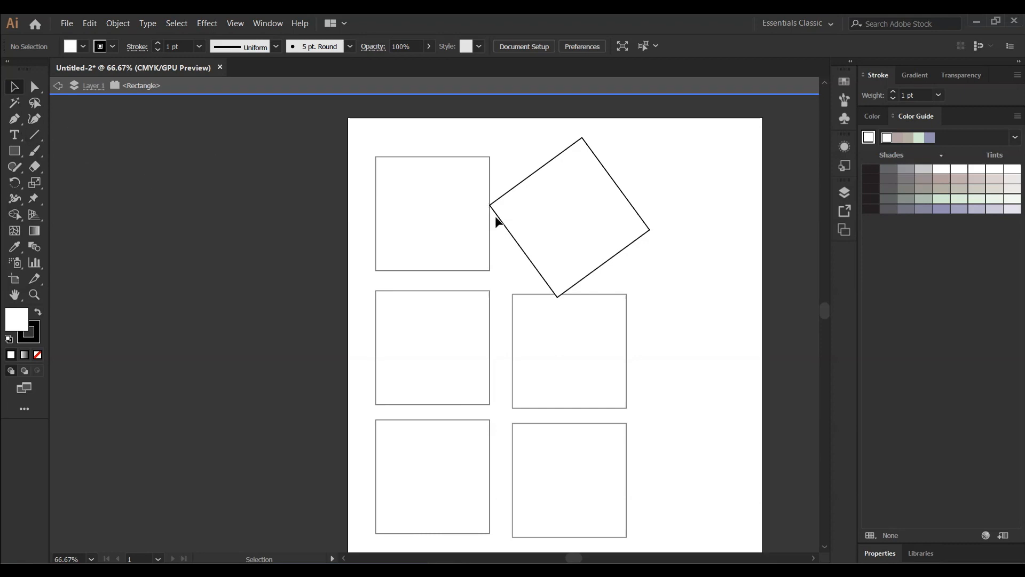
click(572, 218)
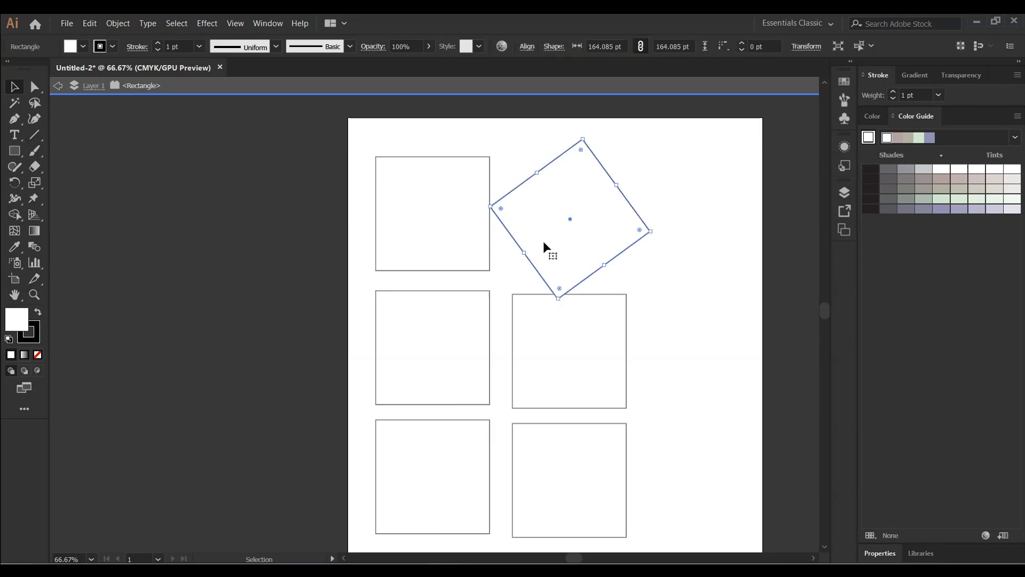
mouse_move(537, 172)
mouse_down()
mouse_move(557, 186)
mouse_move(545, 152)
mouse_move(552, 169)
mouse_up()
click(531, 145)
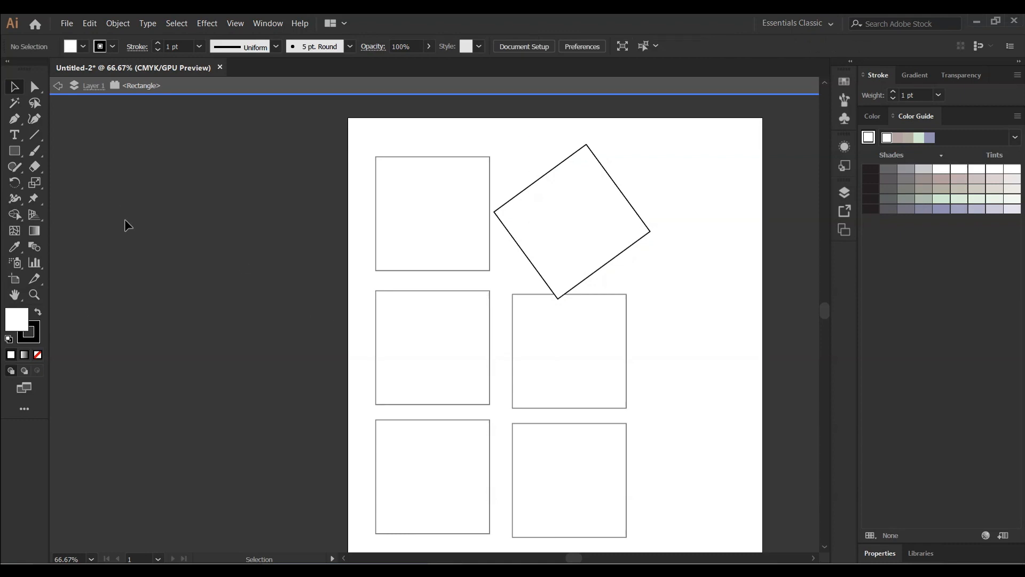
Undo the nudge and rotation of the top-right square
click(566, 219)
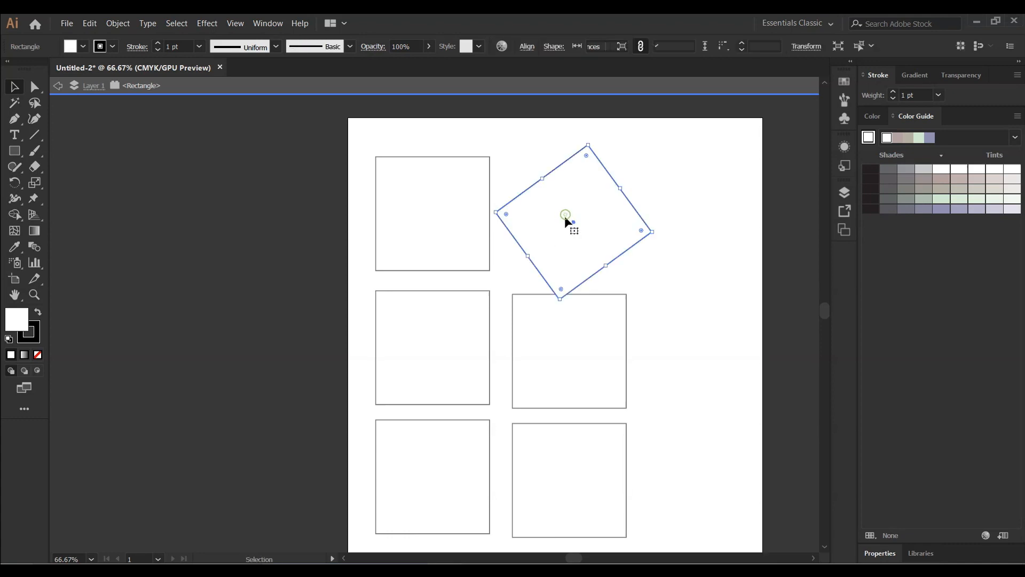
click(814, 179)
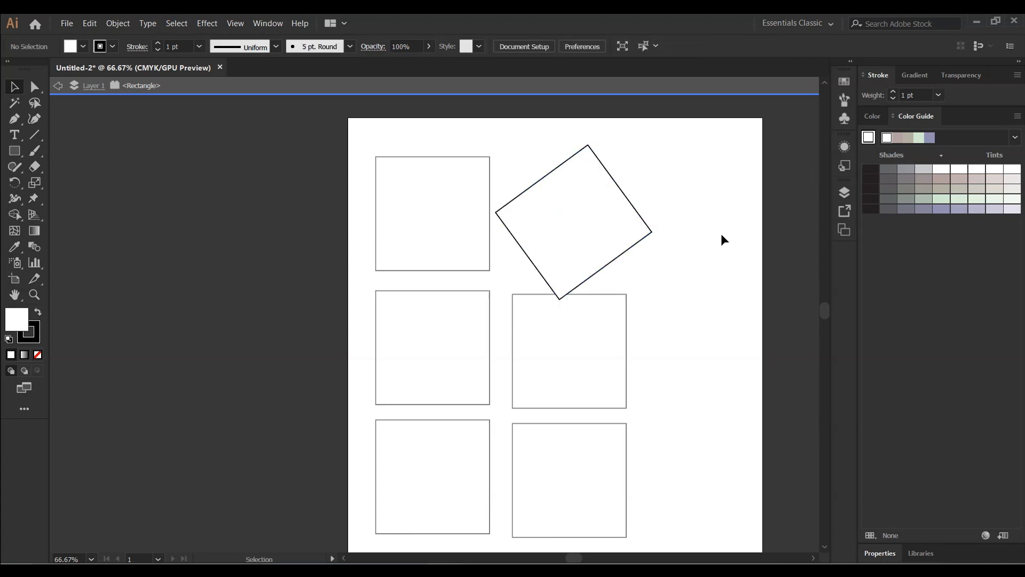
key(ctrl+z)
key(ctrl+z)
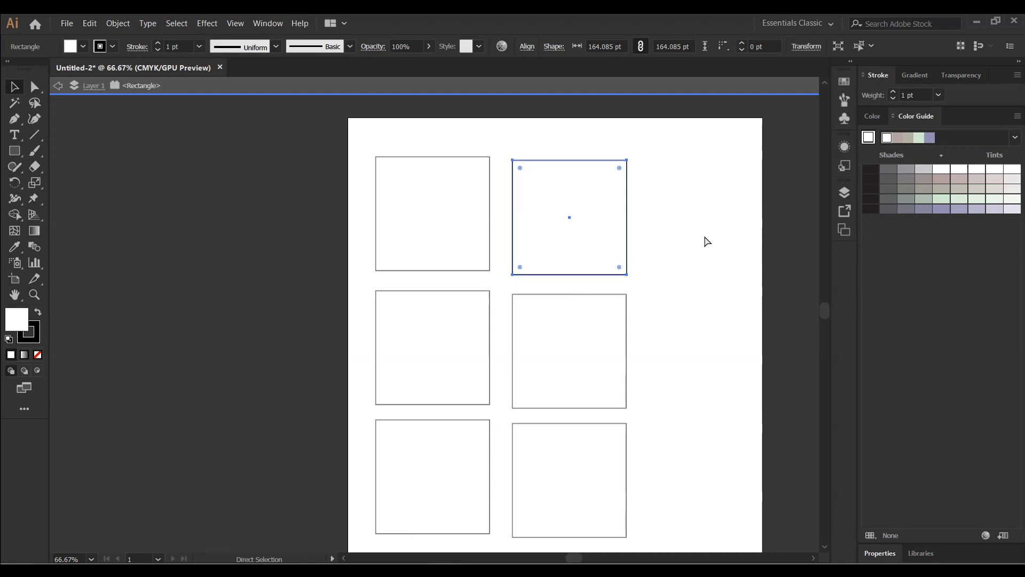
click(700, 238)
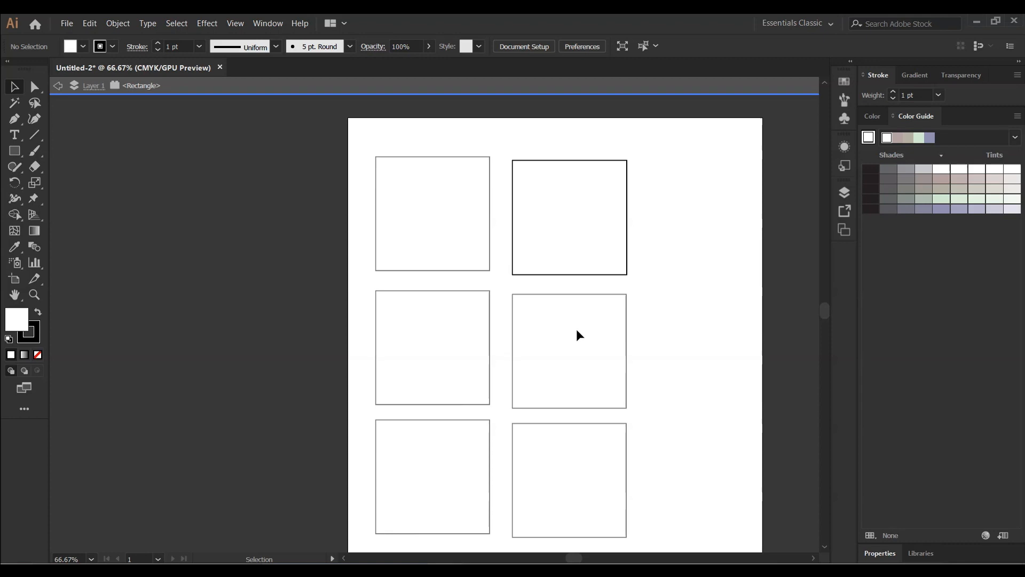
Select the top-right square and delete it
scroll(578, 330, up, 1)
click(626, 295)
drag(629, 299, 632, 300)
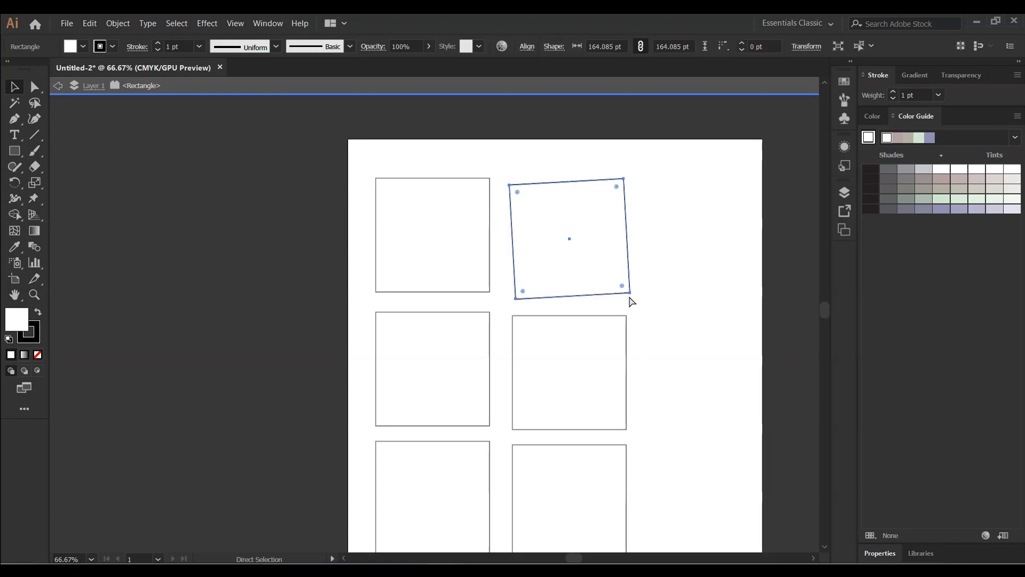
key(Delete)
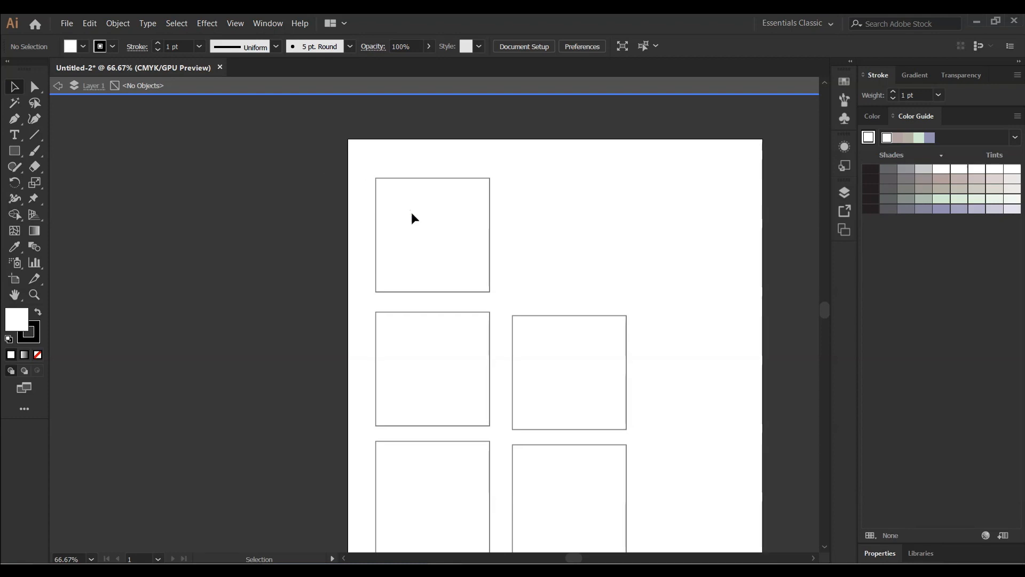
key(Escape)
click(413, 195)
double_click(430, 373)
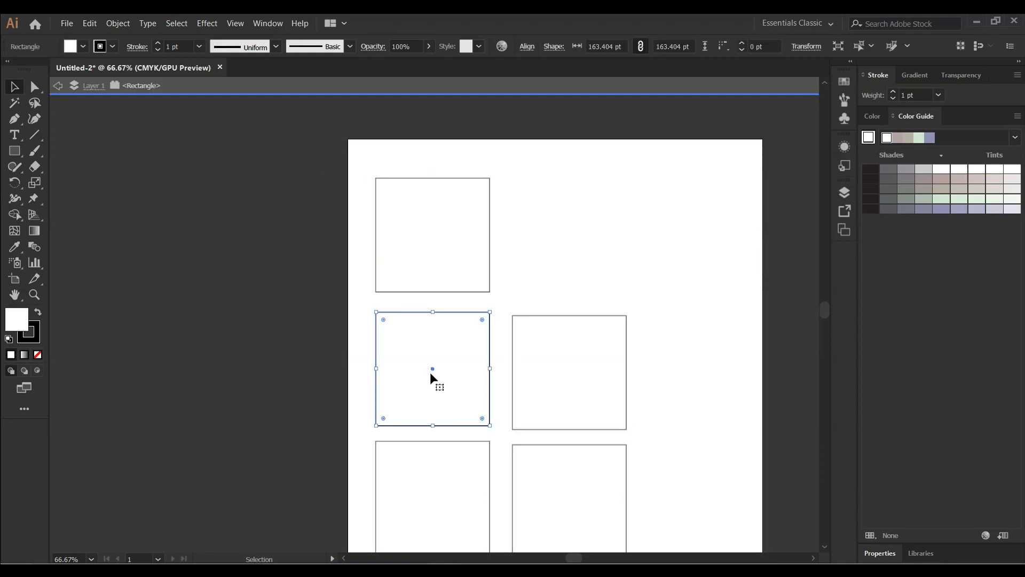
click(427, 224)
double_click(425, 246)
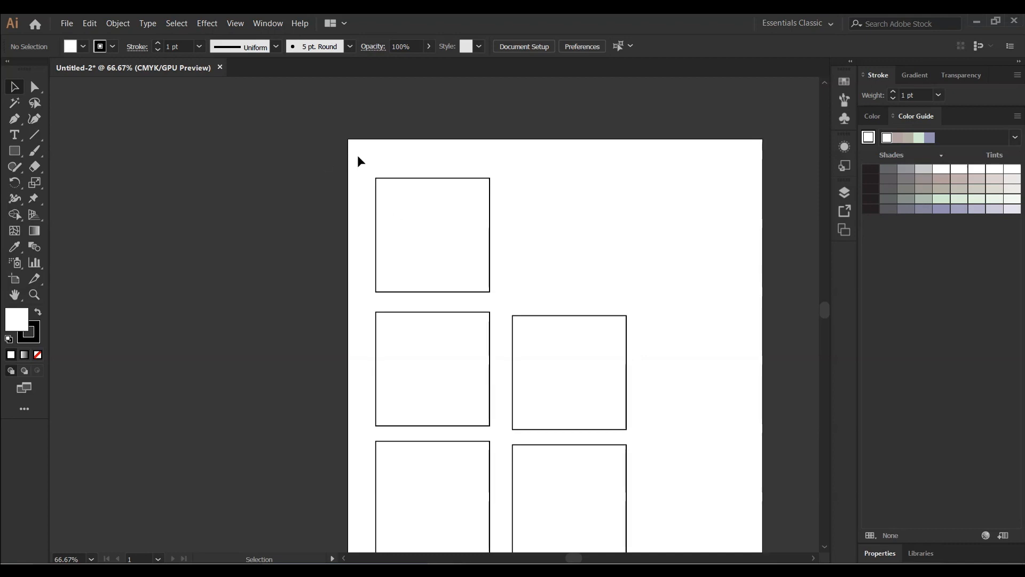
Select all five squares and fill them with light blue 2EB4FF using the fill Color Picker
scroll(366, 238, down, 2)
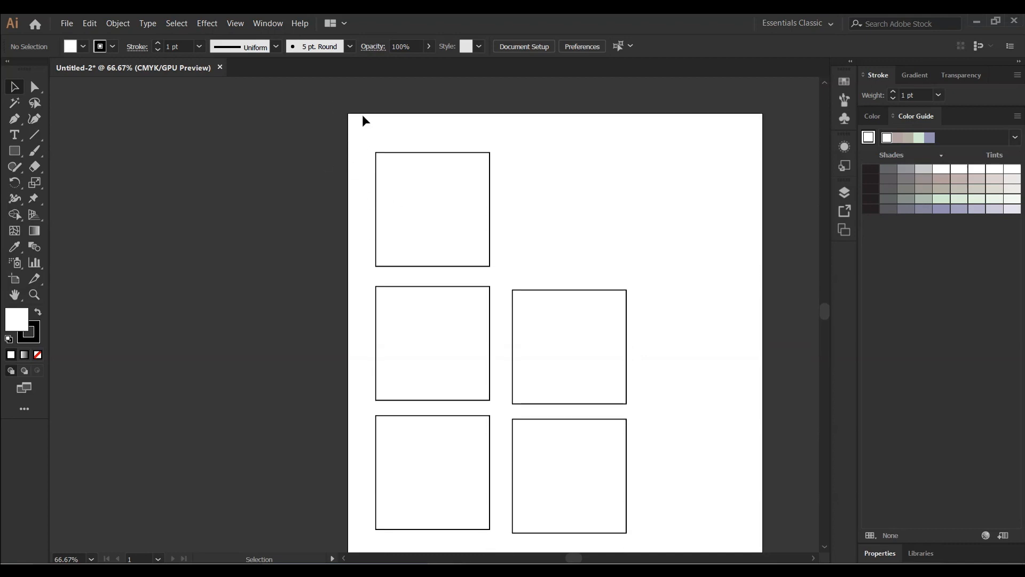
drag(357, 130, 648, 457)
scroll(643, 415, up, 1)
scroll(642, 415, up, 2)
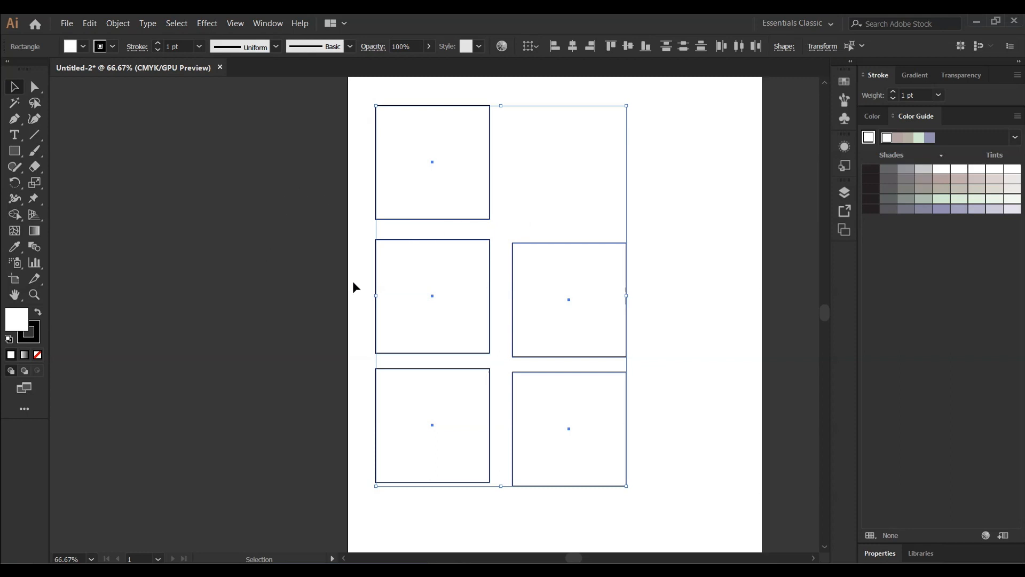
double_click(17, 328)
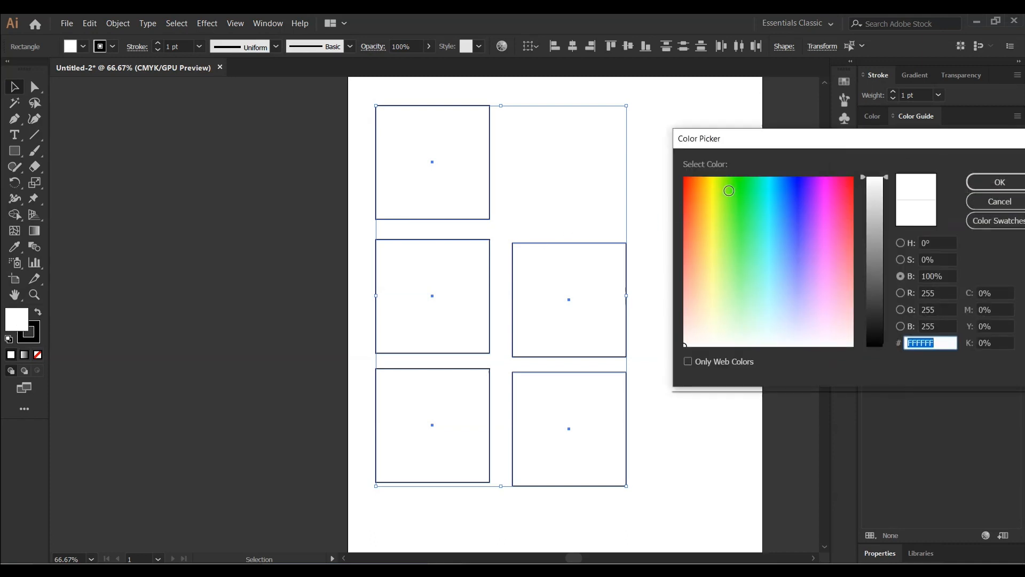
click(714, 192)
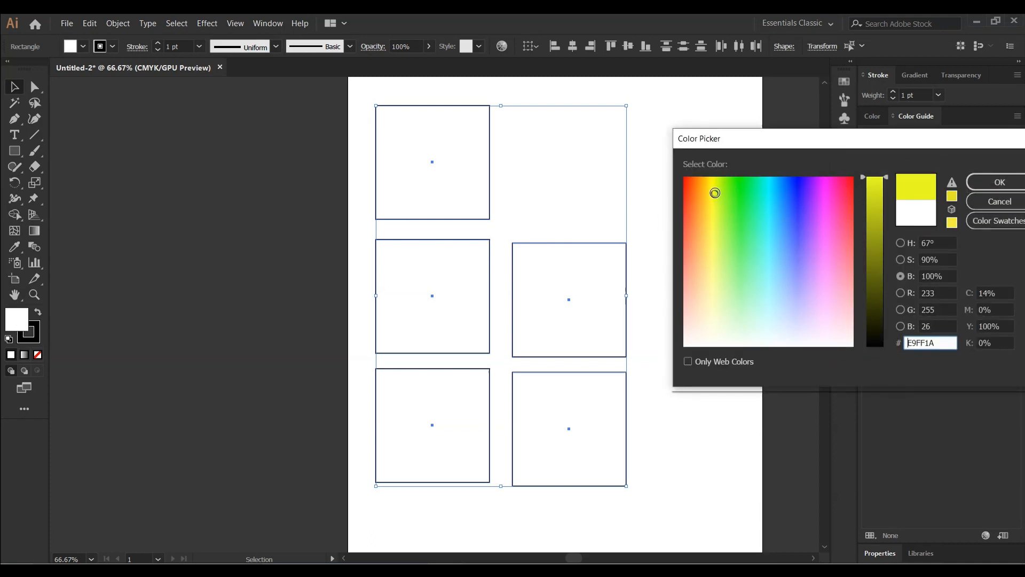
click(733, 183)
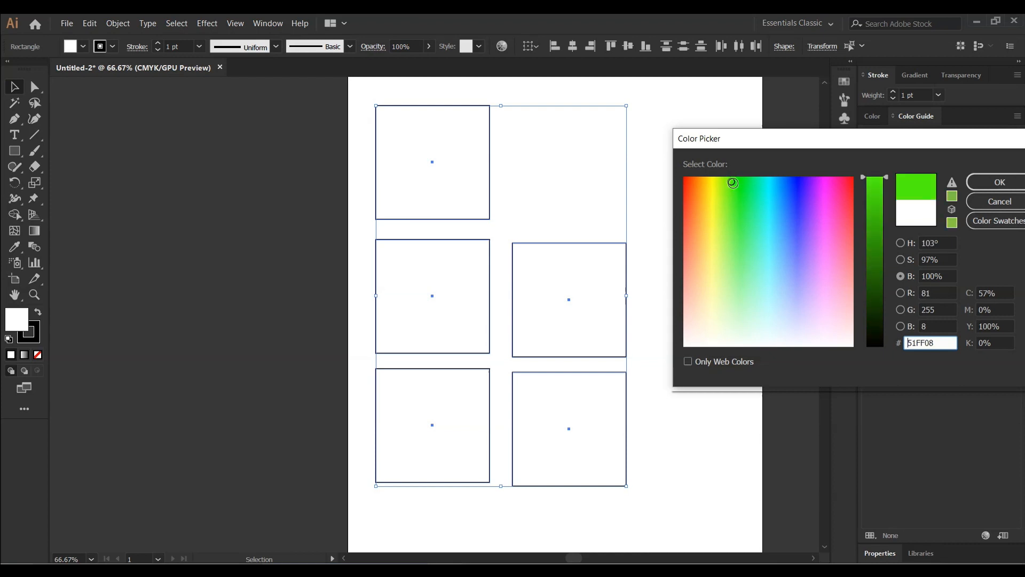
click(779, 207)
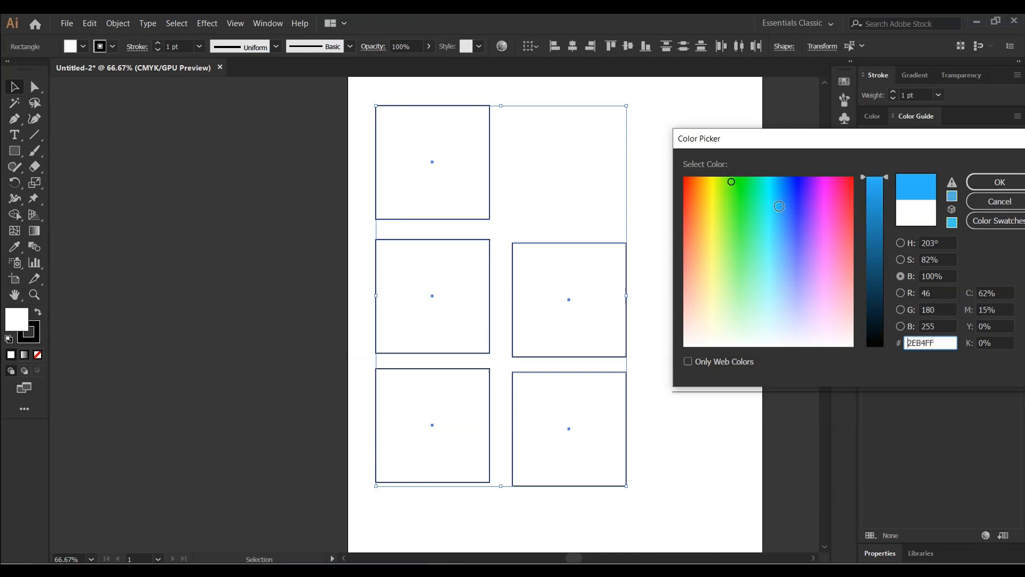
click(992, 194)
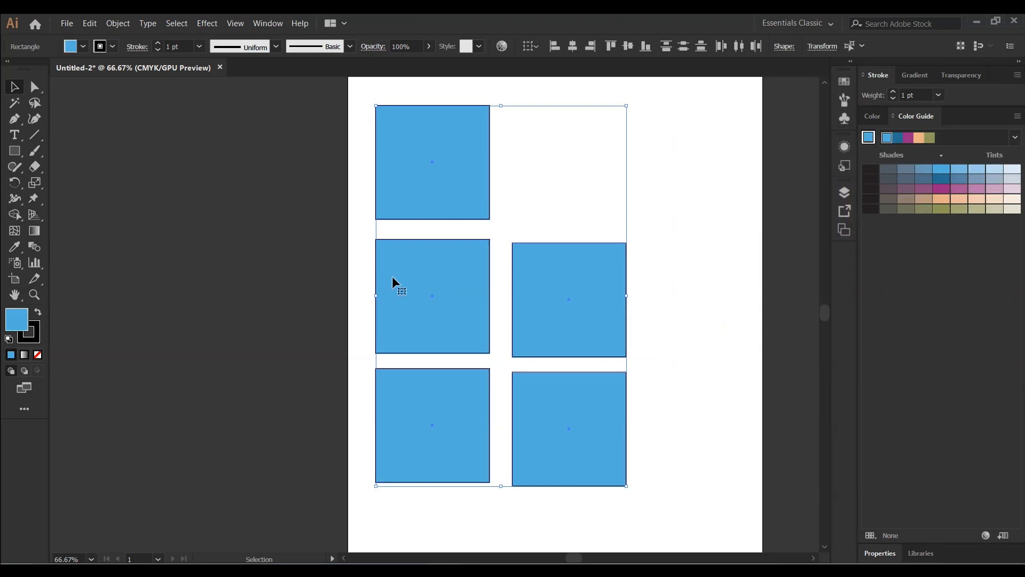
click(686, 197)
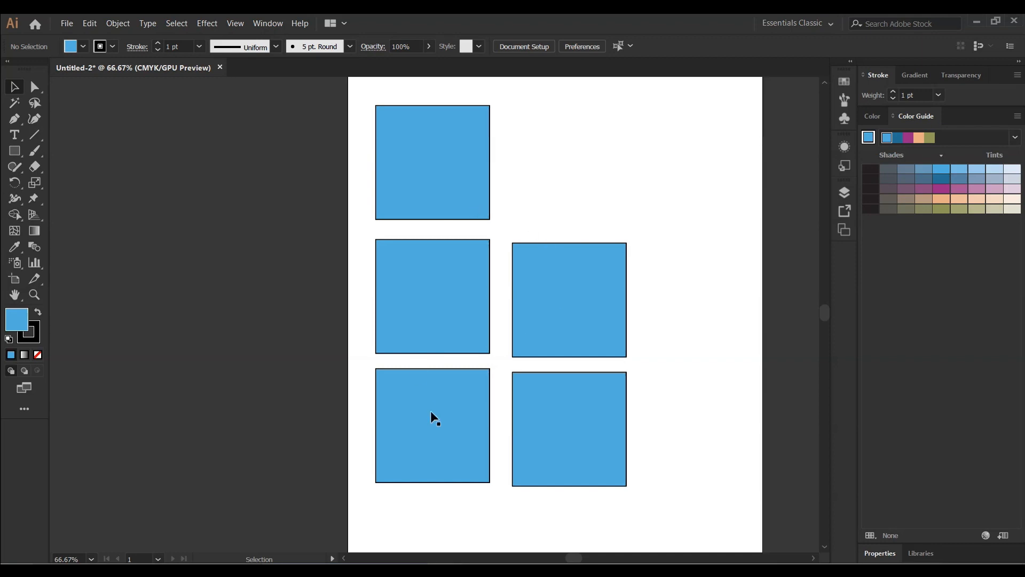
Select all the squares again and set their stroke color to yellow E2D423 in the Color Picker
click(38, 334)
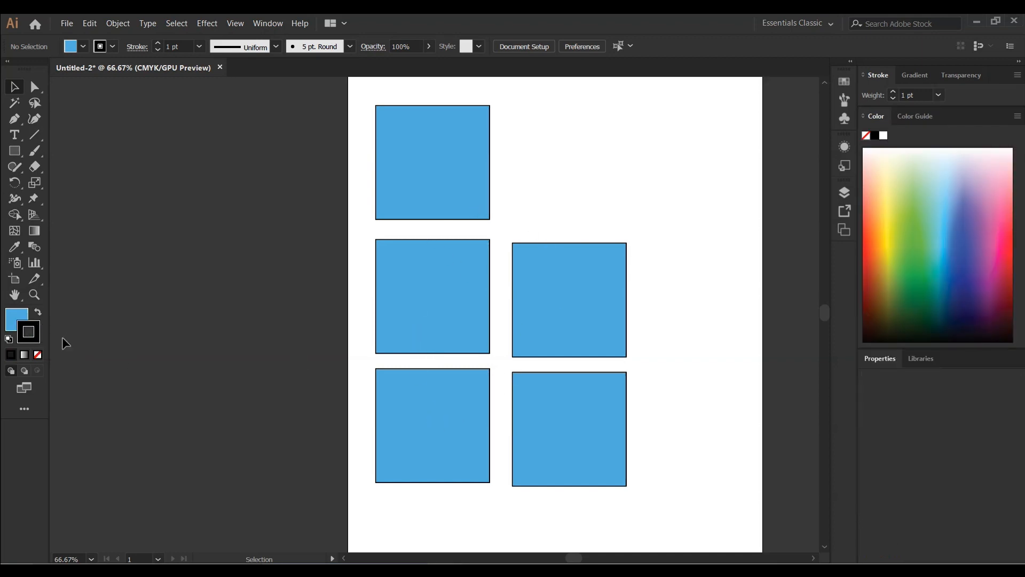
scroll(504, 293, up, 1)
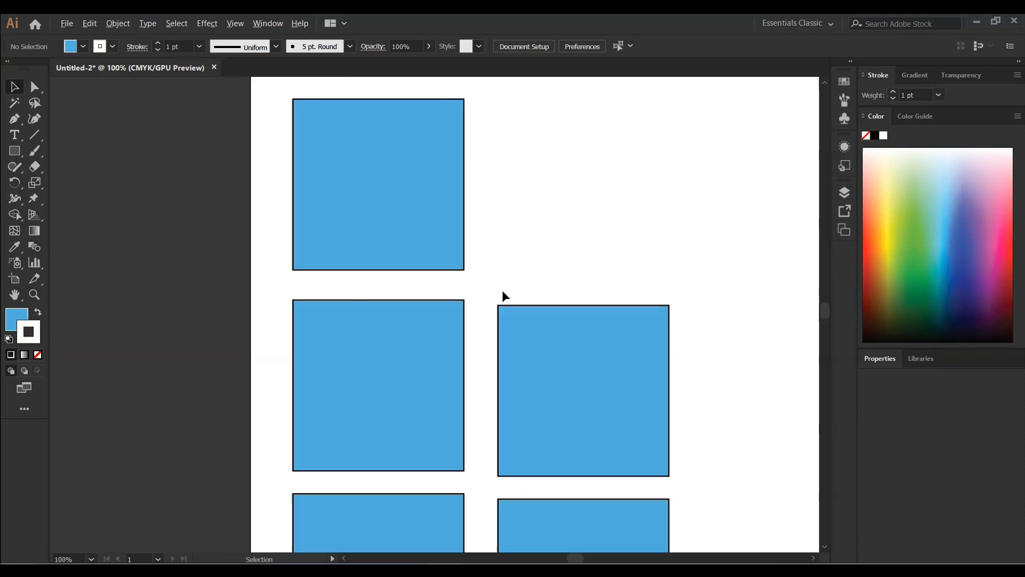
scroll(503, 295, down, 2)
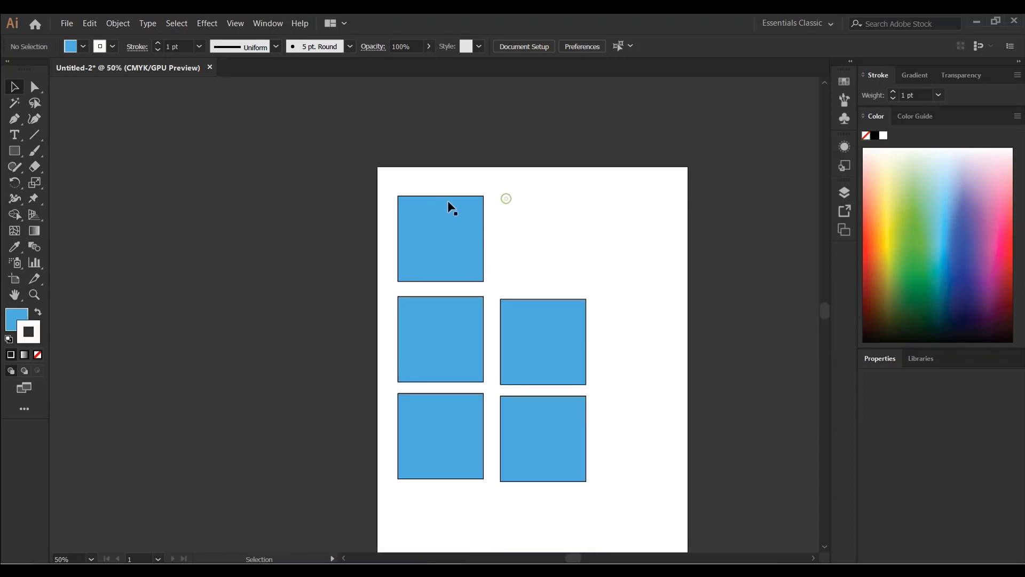
drag(391, 181, 633, 517)
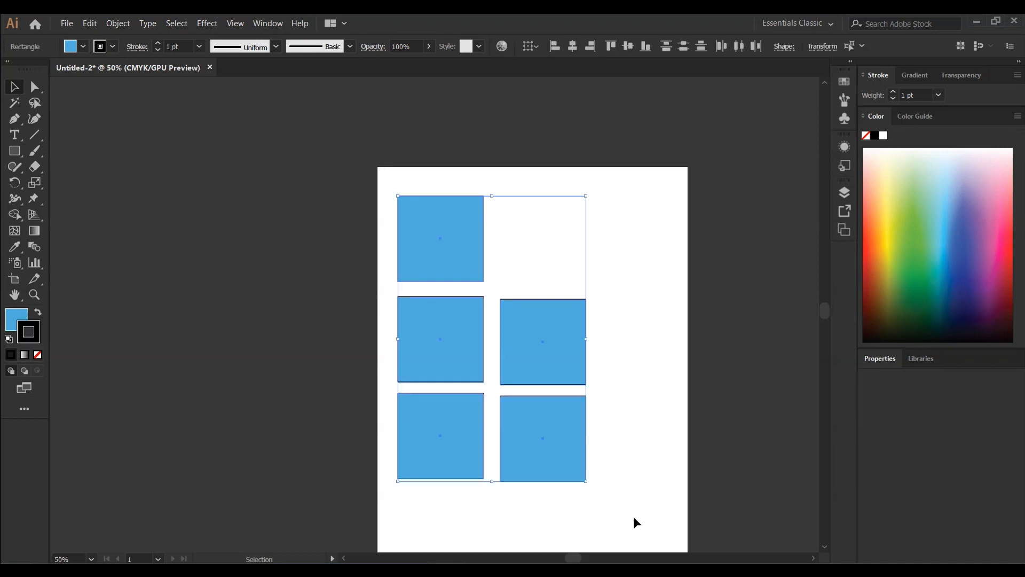
double_click(38, 336)
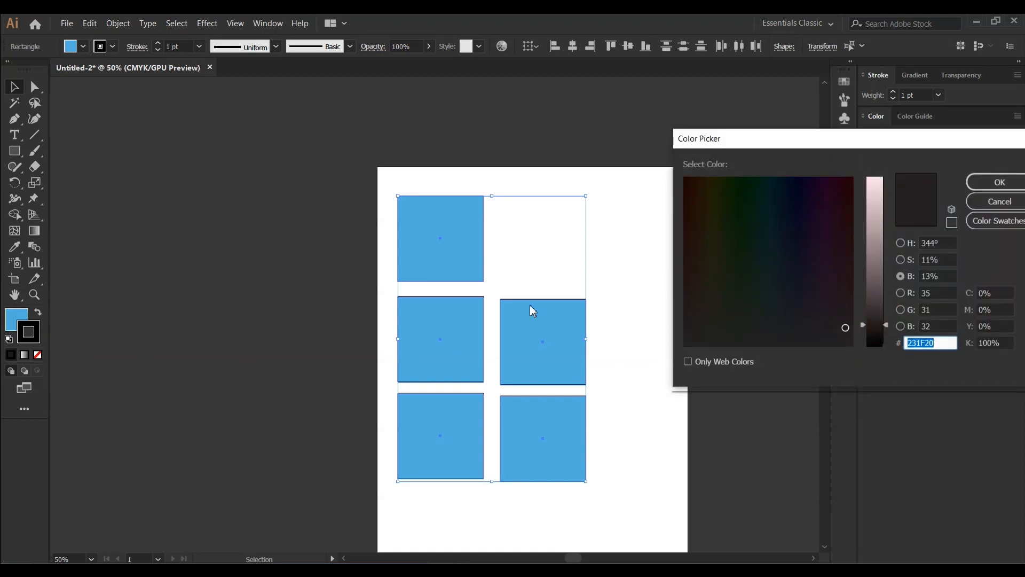
click(875, 196)
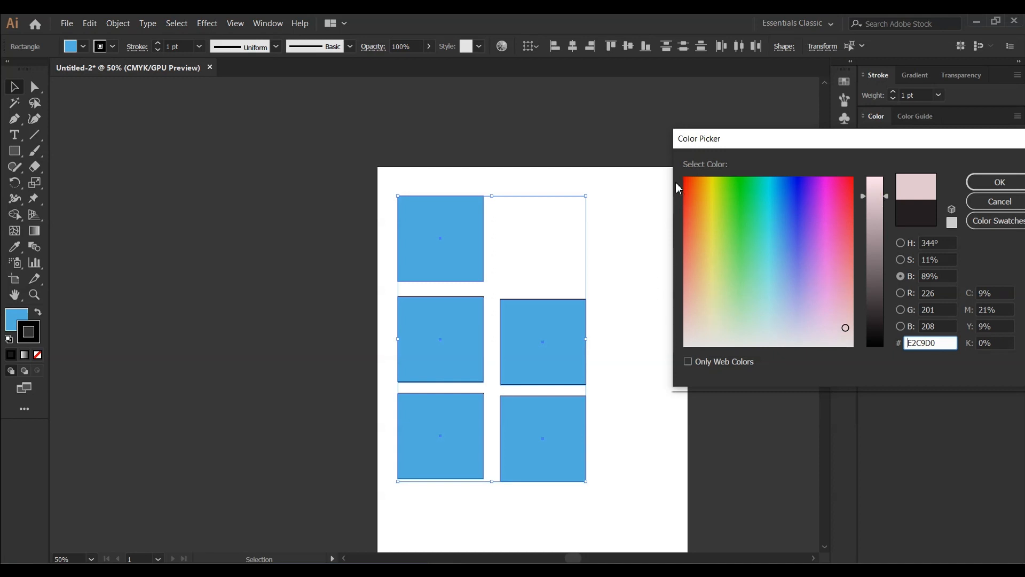
click(696, 189)
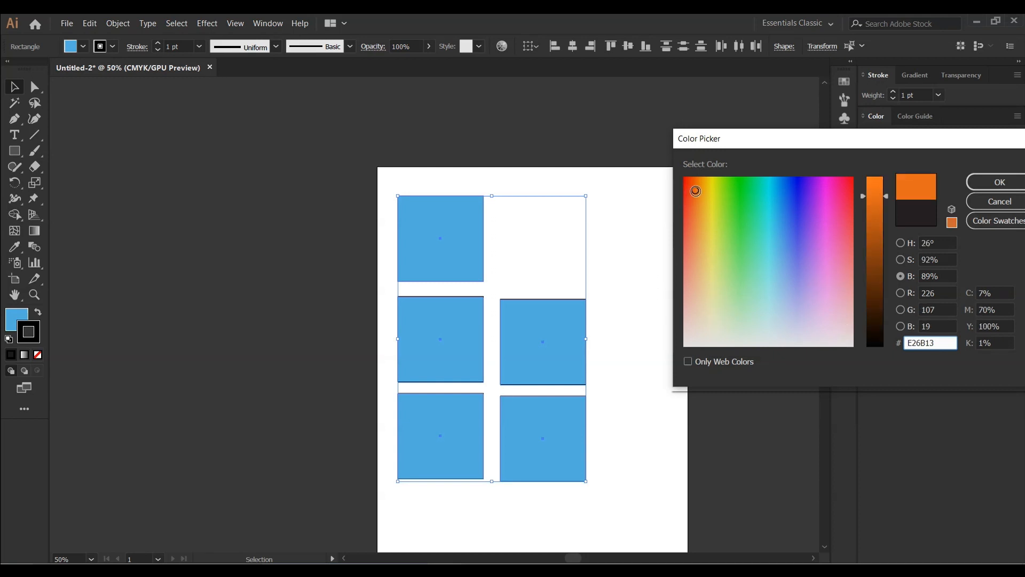
click(709, 200)
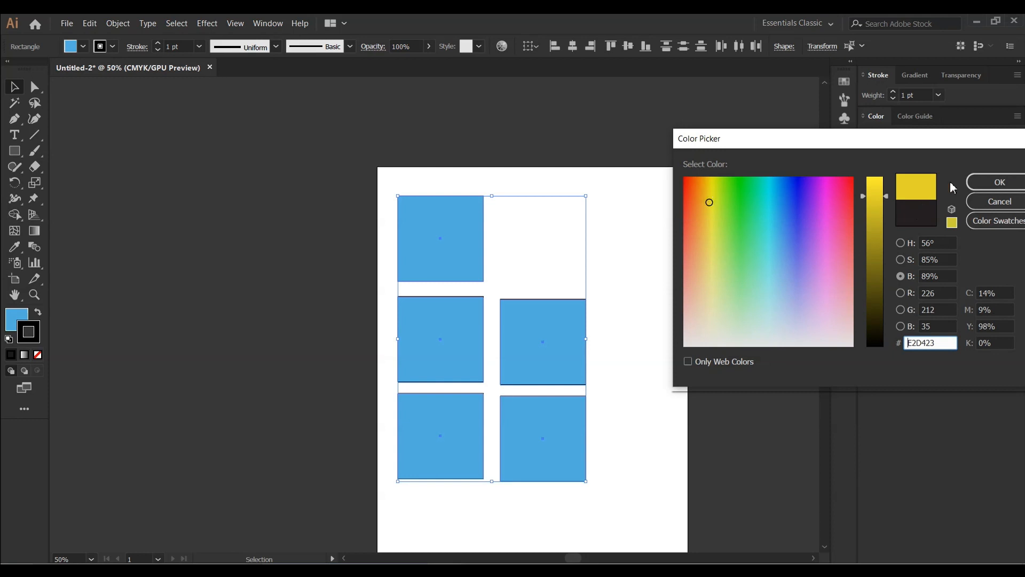
click(1001, 182)
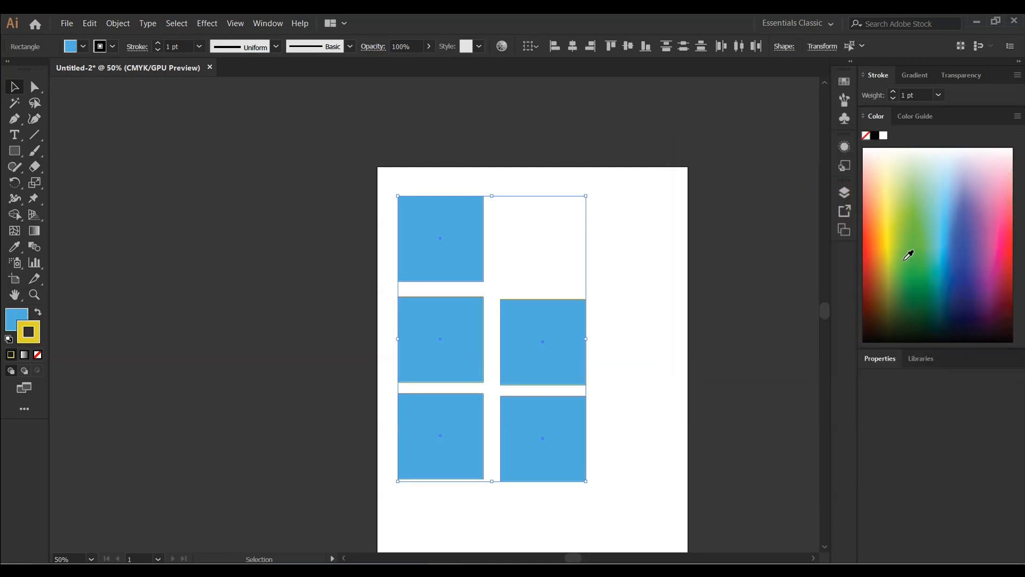
scroll(697, 322, down, 1)
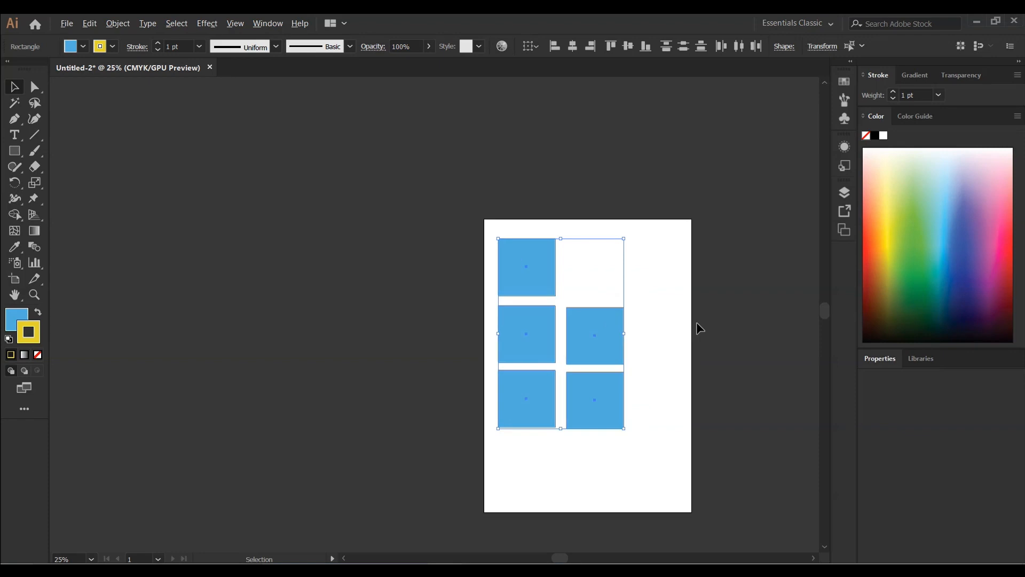
scroll(697, 322, up, 4)
scroll(390, 322, down, 3)
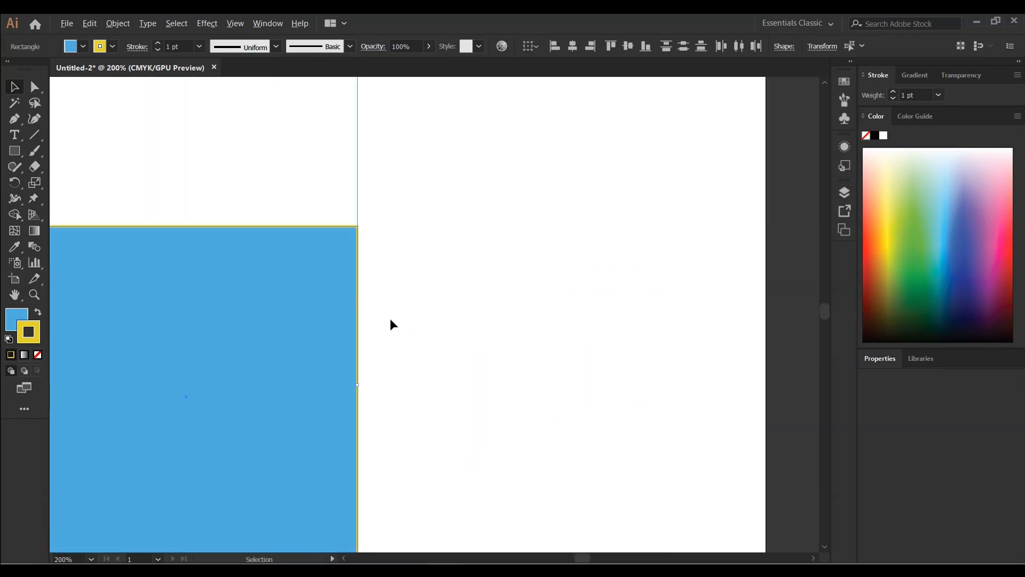
right_click(569, 294)
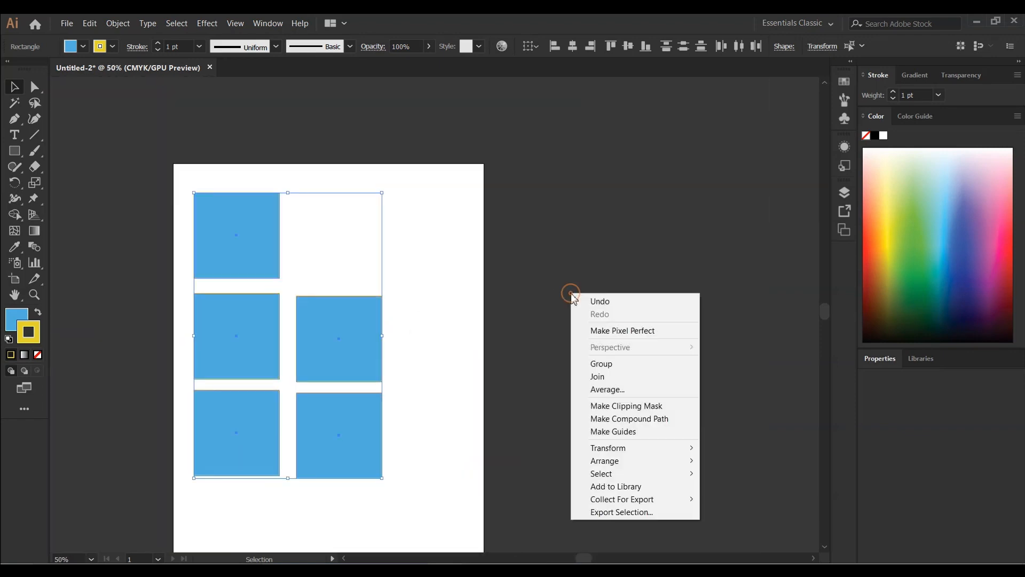
right_click(582, 245)
right_click(608, 202)
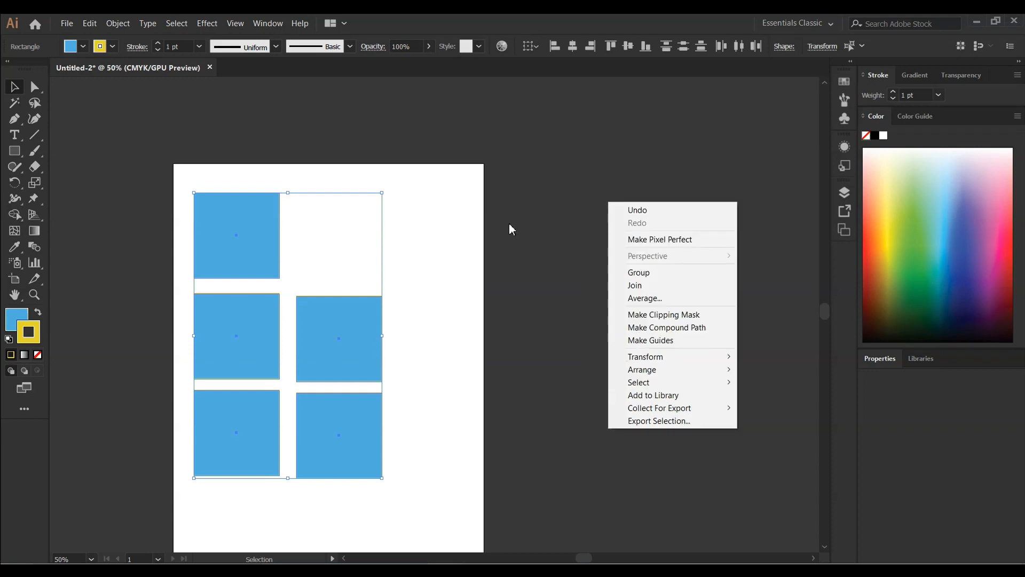
right_click(527, 164)
right_click(64, 161)
click(315, 28)
right_click(211, 343)
right_click(421, 420)
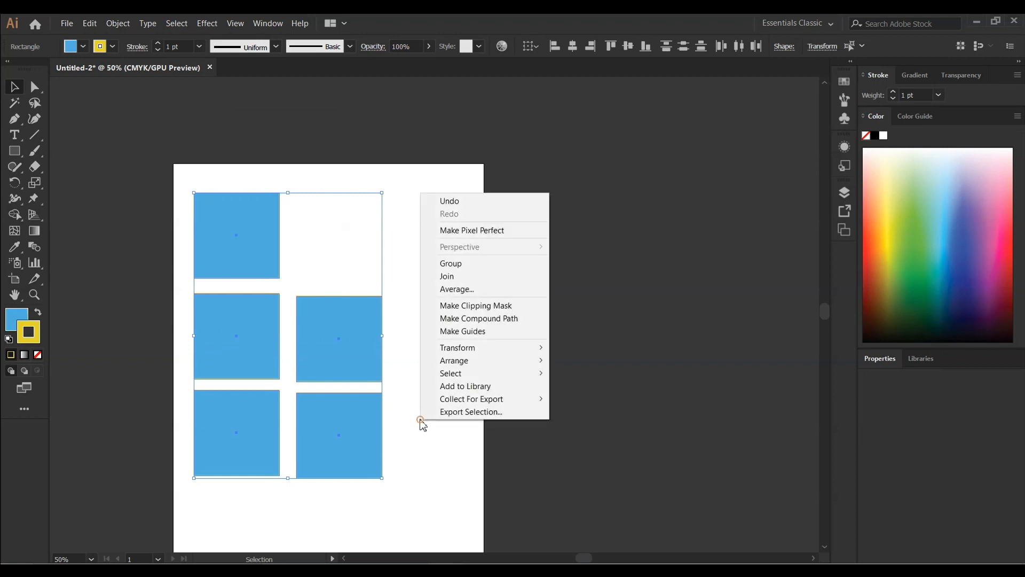
click(385, 450)
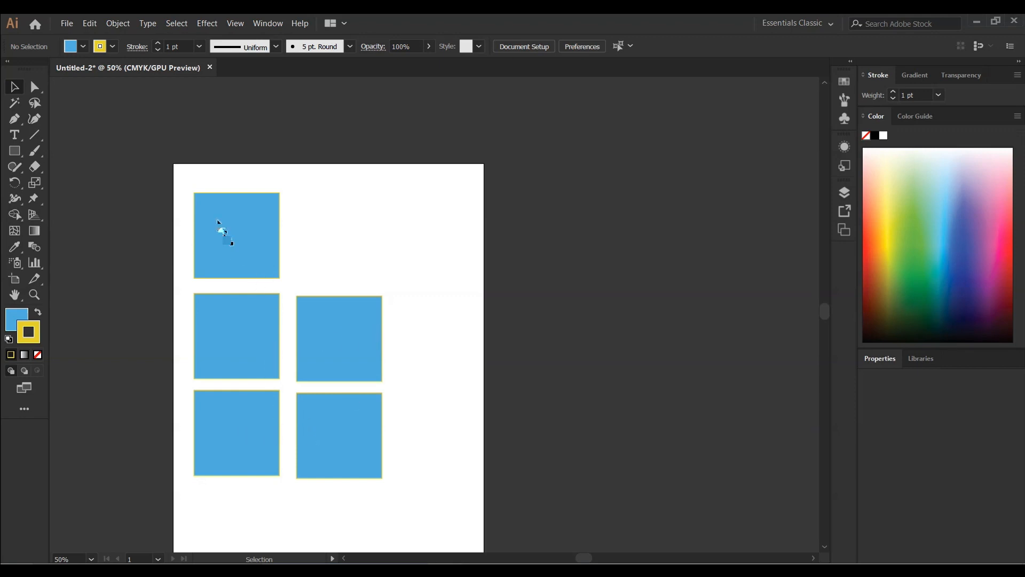
Select the top-left and bottom-right squares and fill them green from the Color panel spectrum
click(237, 262)
shift+click(325, 422)
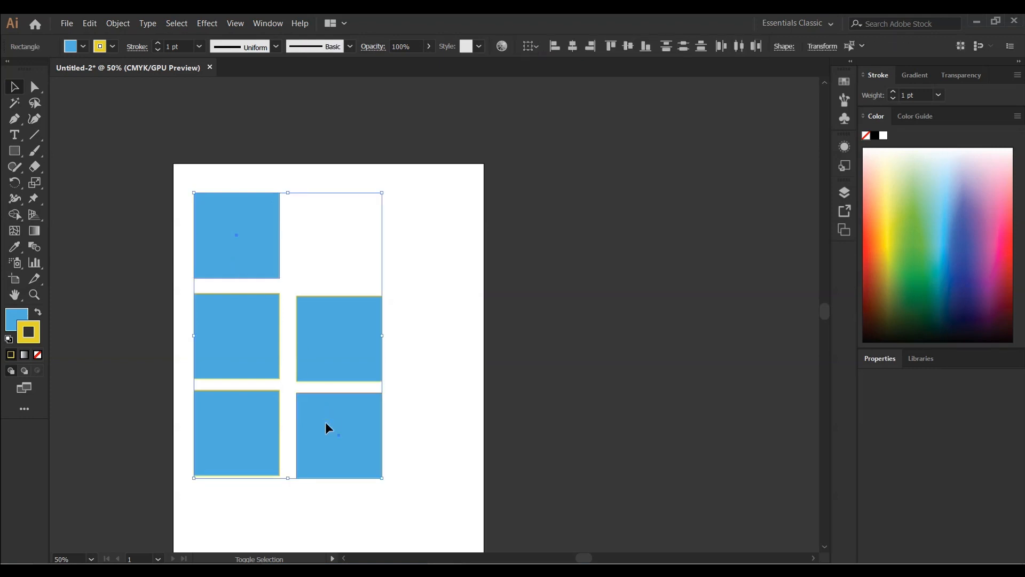
shift+click(341, 421)
shift+click(341, 420)
click(19, 320)
click(914, 223)
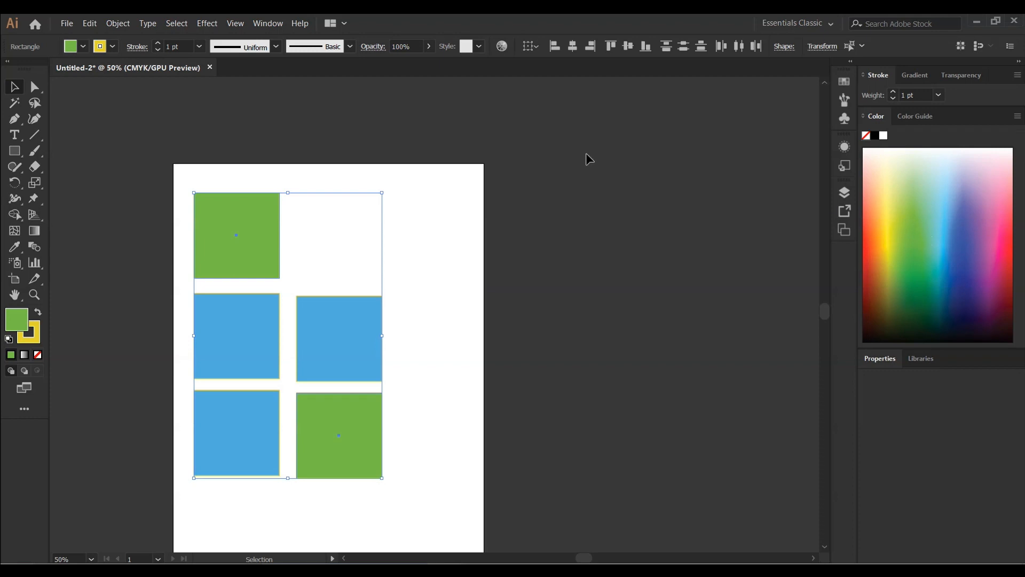
click(241, 126)
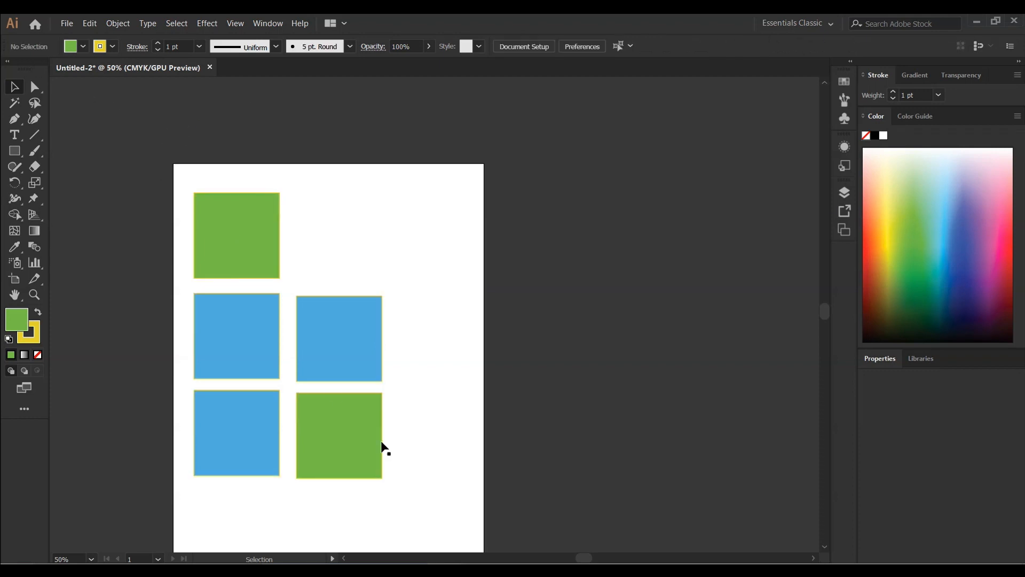